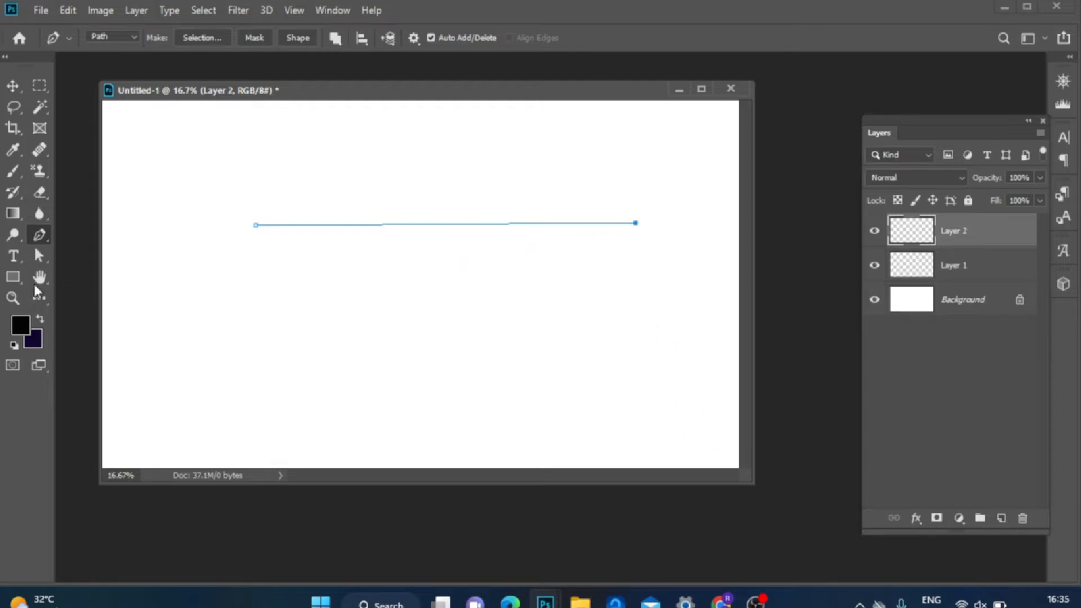
# - Add the capital letter A as text above the left end of the path line
pyautogui.click(14, 257)
pyautogui.click(251, 201)
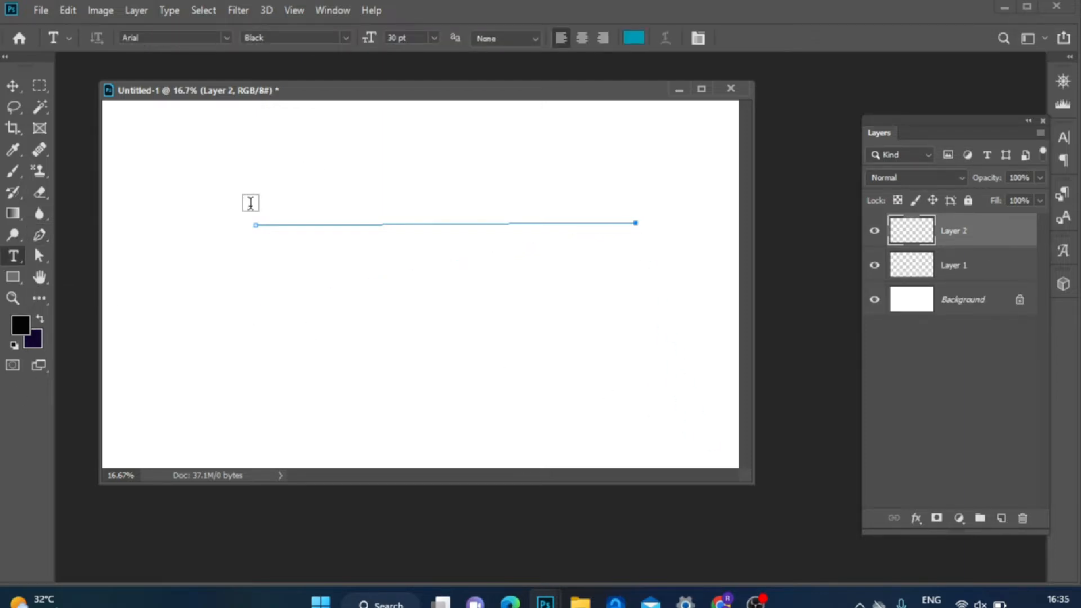
pyautogui.write('a')
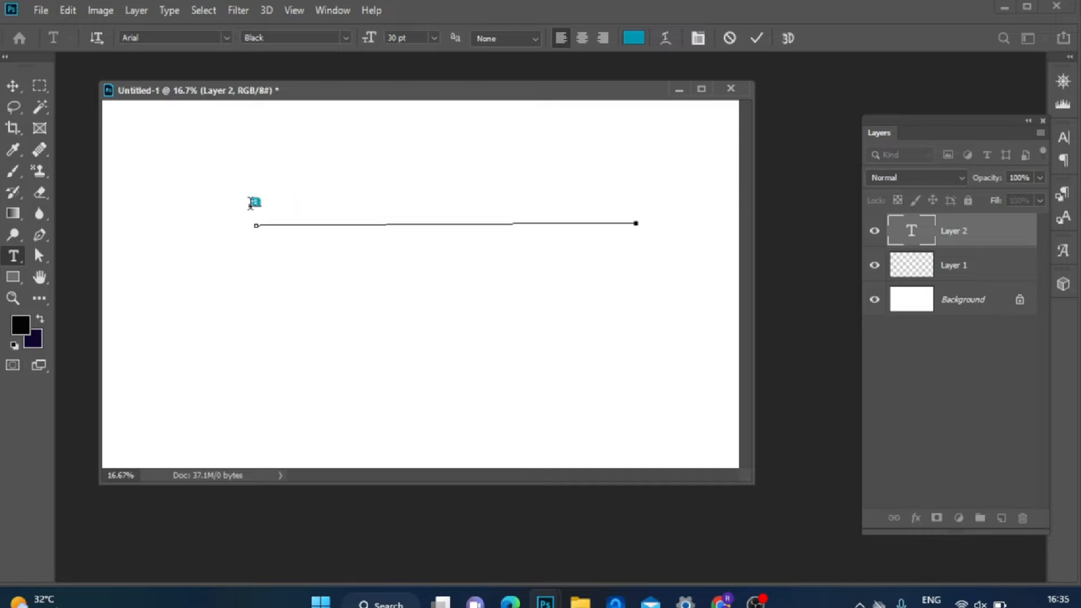
pyautogui.press('BackSpace')
pyautogui.press('capslock')
pyautogui.write('A')
# - Add a new layer and place the text B above the right end of the path line
pyautogui.click(981, 245)
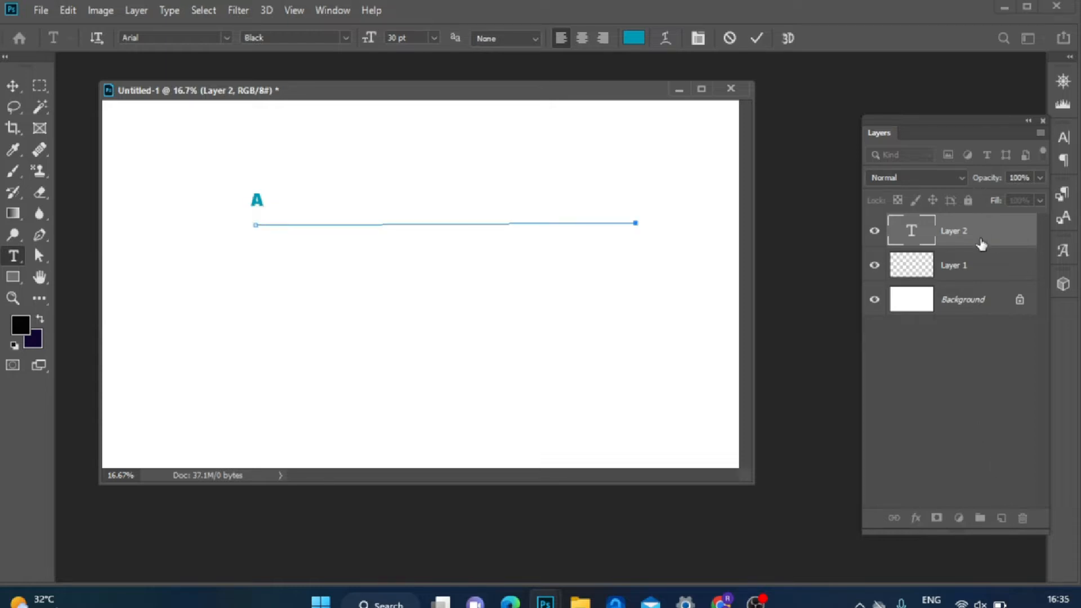
pyautogui.click(1002, 518)
pyautogui.click(630, 201)
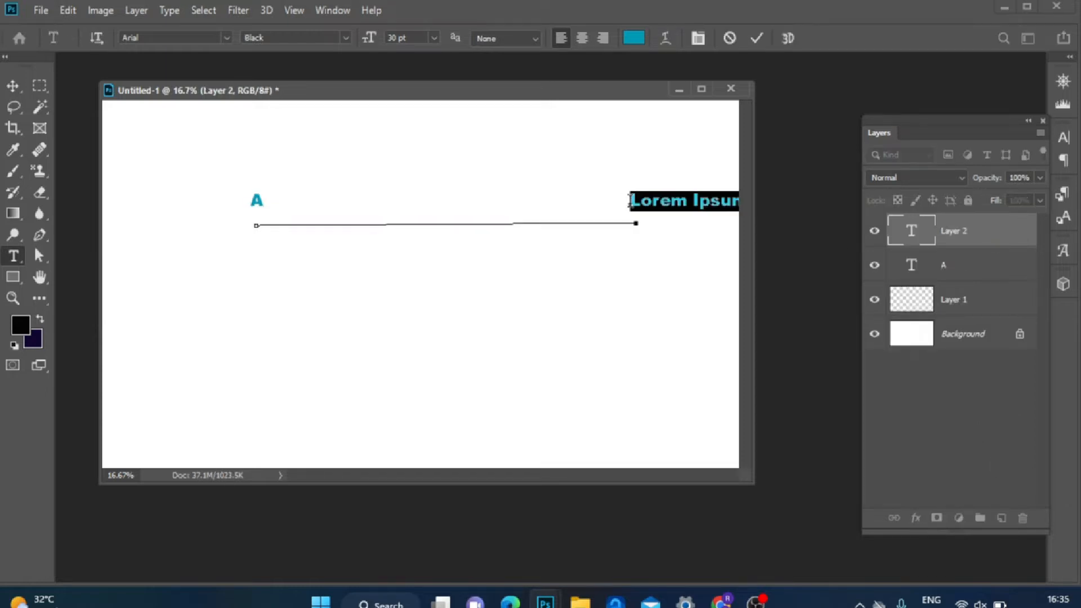
pyautogui.write('B')
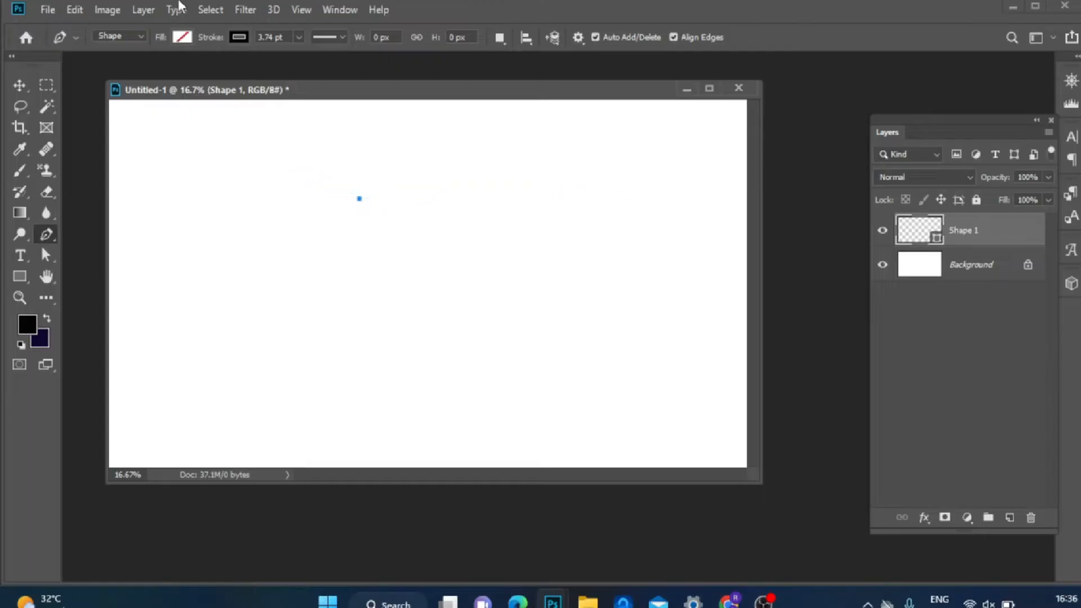
# - Set the shape fill to yellow and draw a closed four-sided Pen shape about 1998 by 1230 px from the existing anchor point
pyautogui.click(181, 39)
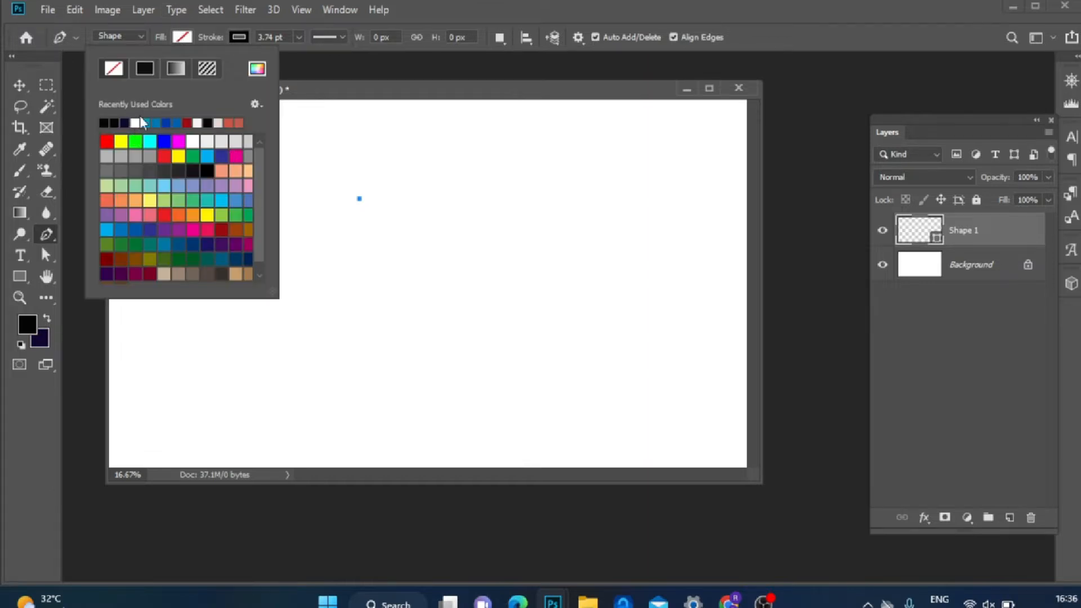
pyautogui.click(121, 141)
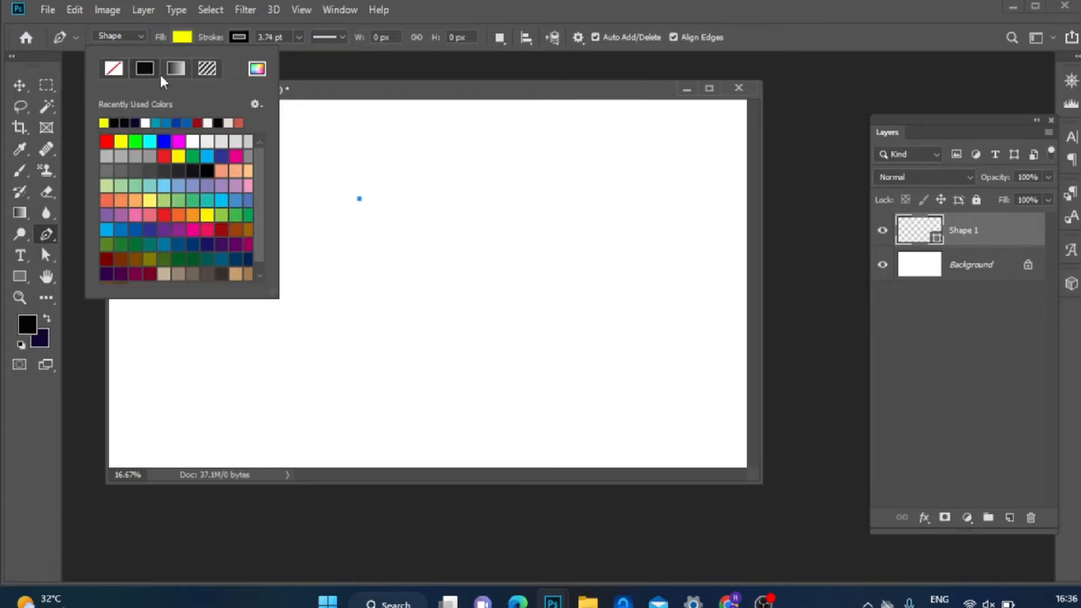
pyautogui.click(181, 39)
pyautogui.click(614, 190)
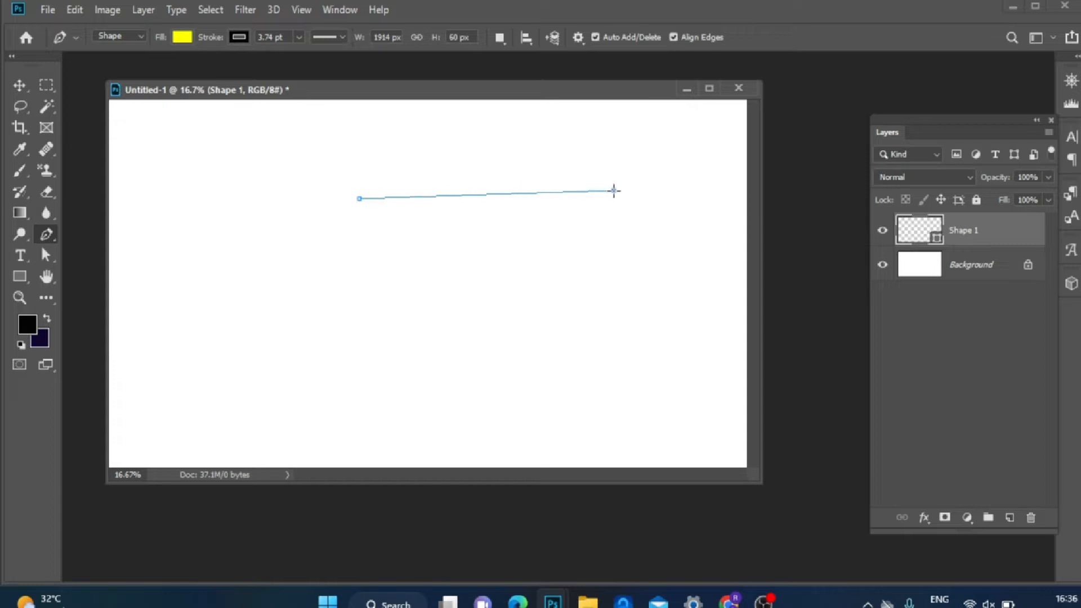
pyautogui.click(623, 353)
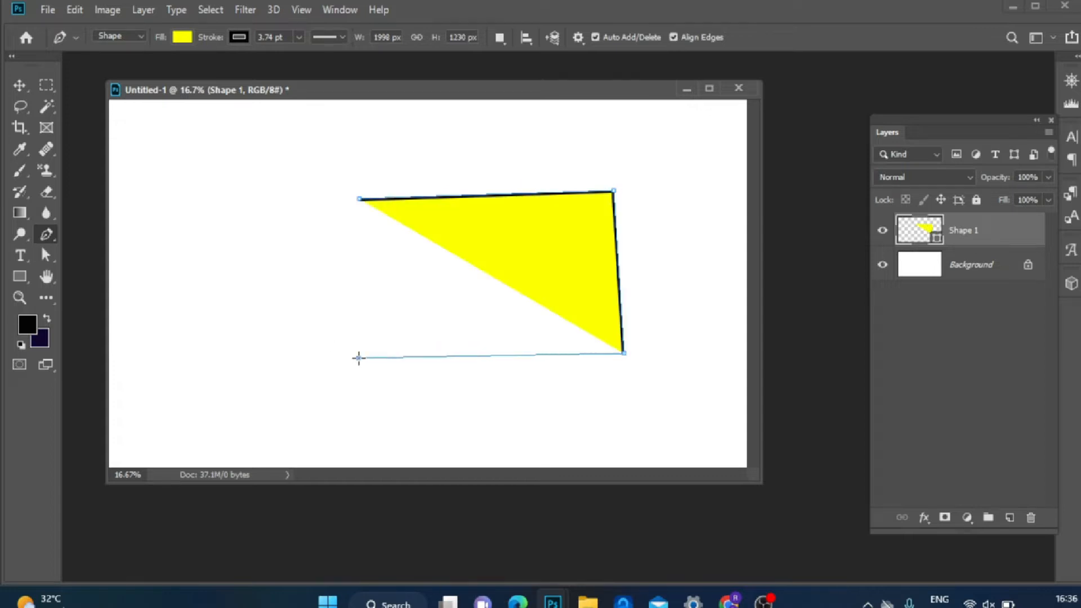
pyautogui.click(359, 357)
pyautogui.click(358, 201)
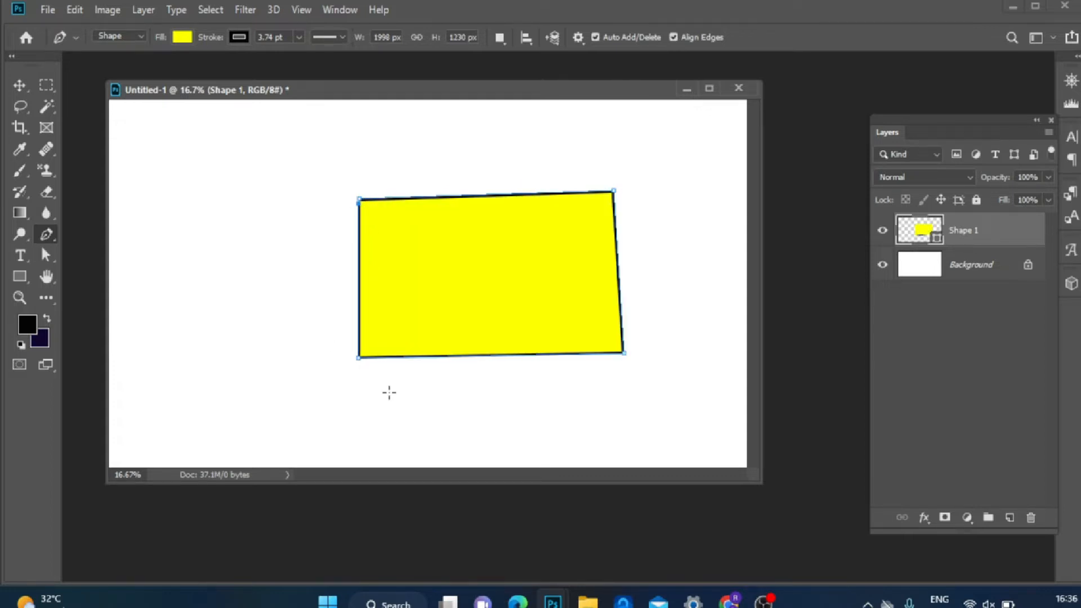
pyautogui.click(359, 200)
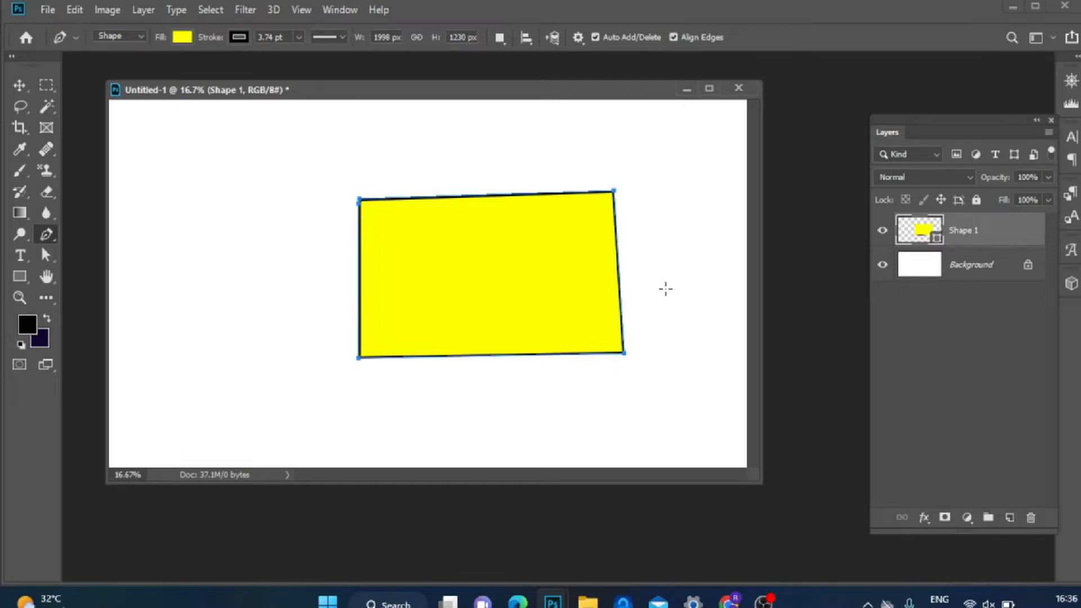
# - Undo the yellow four-sided shape, including its fill setting and starting anchor point
pyautogui.hotkey('ctrl', 'z')
pyautogui.hotkey('ctrl', 'z')
pyautogui.hotkey('ctrl', 'z')
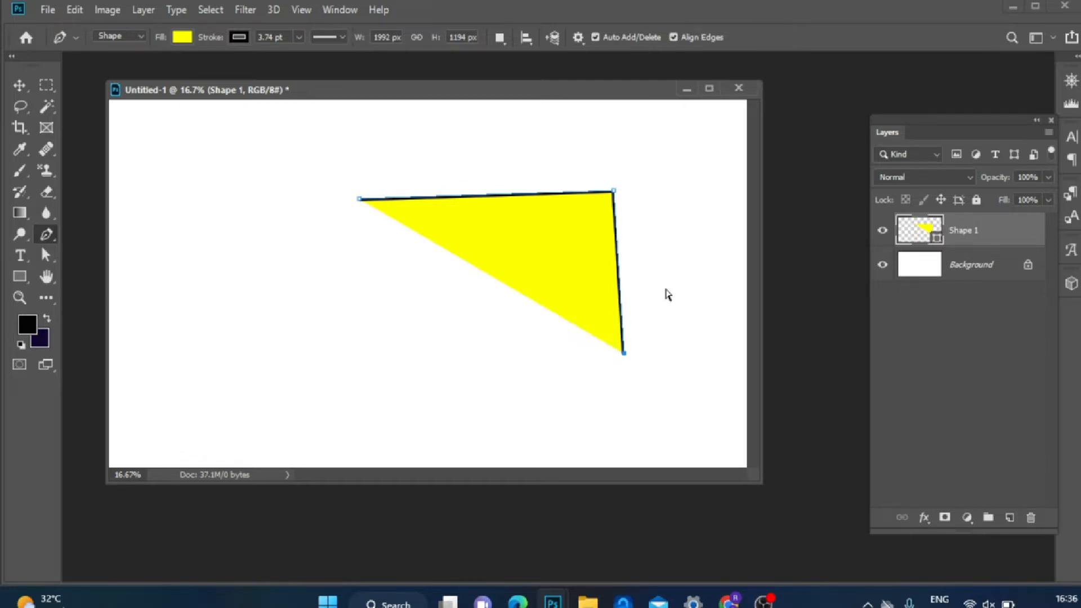
pyautogui.hotkey('ctrl', 'z')
pyautogui.hotkey('ctrl', 'z')
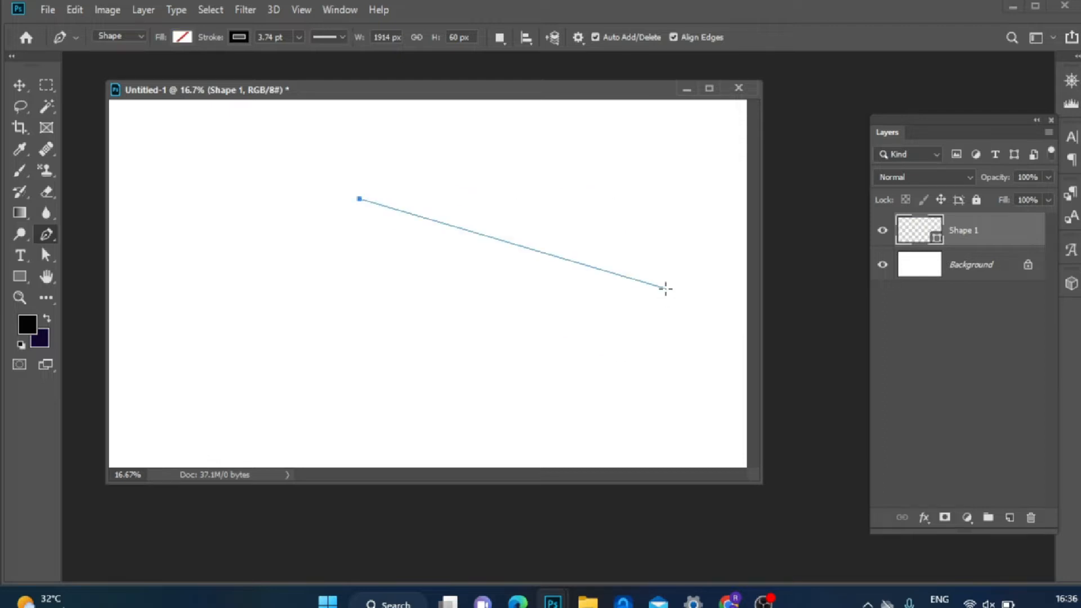
pyautogui.hotkey('ctrl', 'z')
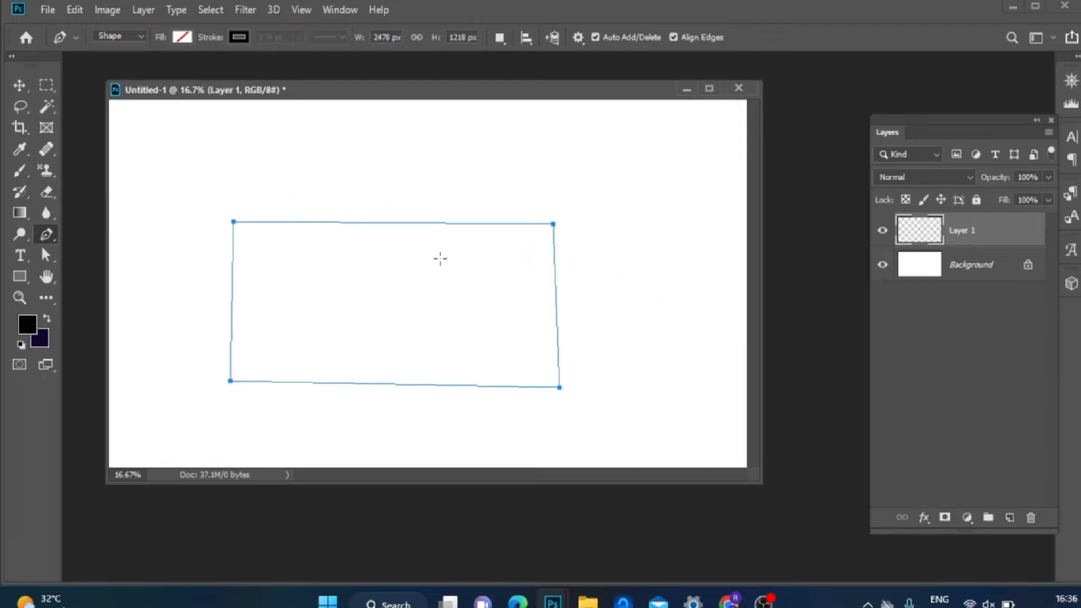
# - Undo the earlier four-sided path on Layer 1 until the canvas is empty
pyautogui.hotkey('ctrl', 'z')
pyautogui.hotkey('ctrl', 'z')
pyautogui.hotkey('ctrl', 'z')
pyautogui.hotkey('ctrl', 'z')
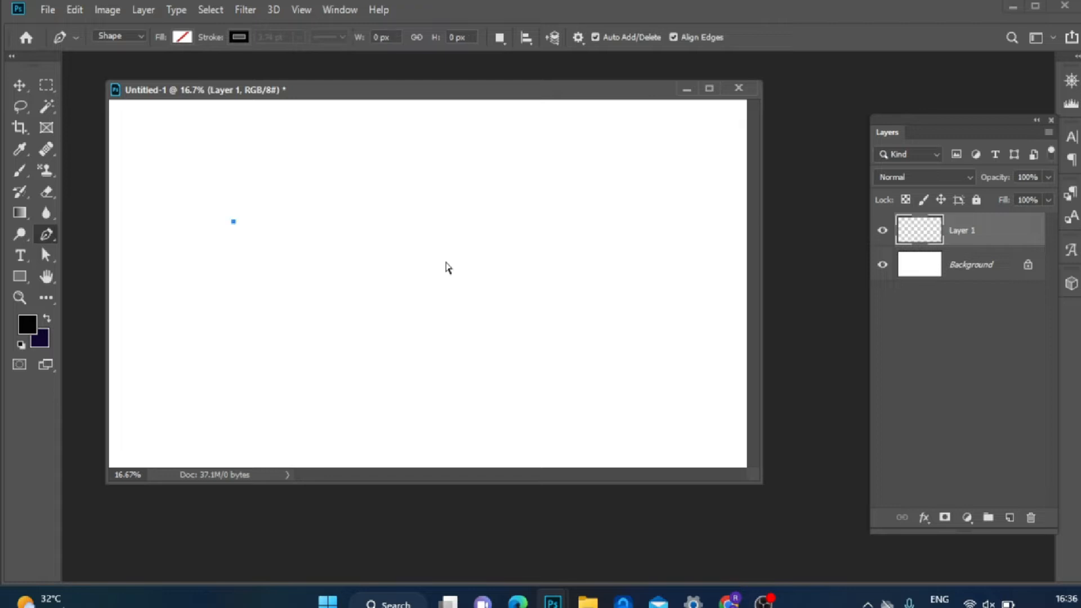
pyautogui.hotkey('ctrl', 'z')
# - Draw a closed, unfilled four-sided Pen shape about 3006 by 1422 px with straight horizontal edges and a vertical right edge
pyautogui.click(242, 205)
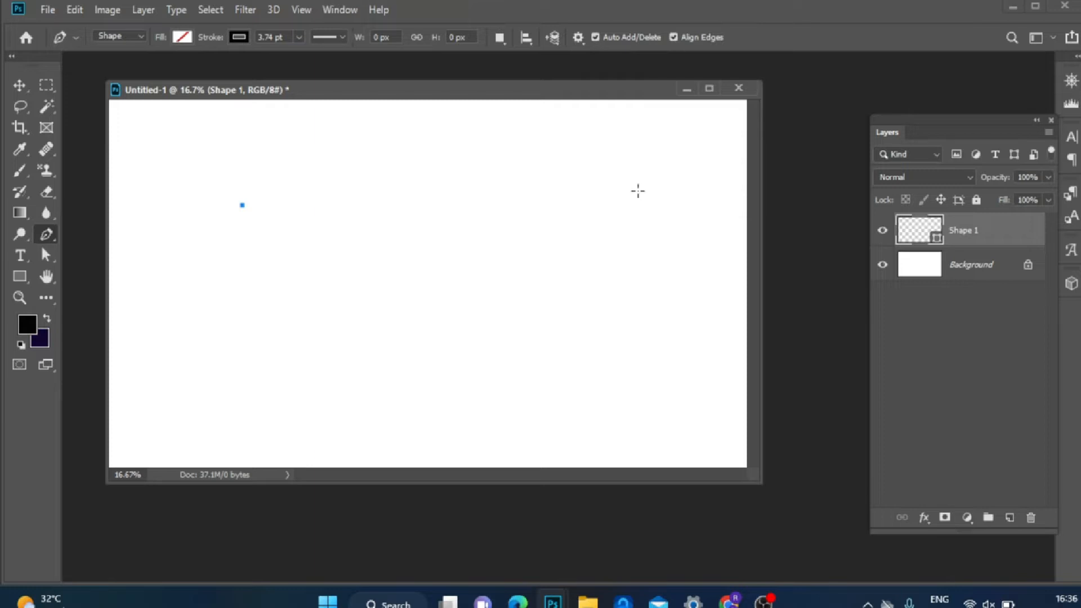
pyautogui.keyDown('shift'); pyautogui.click(638, 191); pyautogui.keyUp('shift')
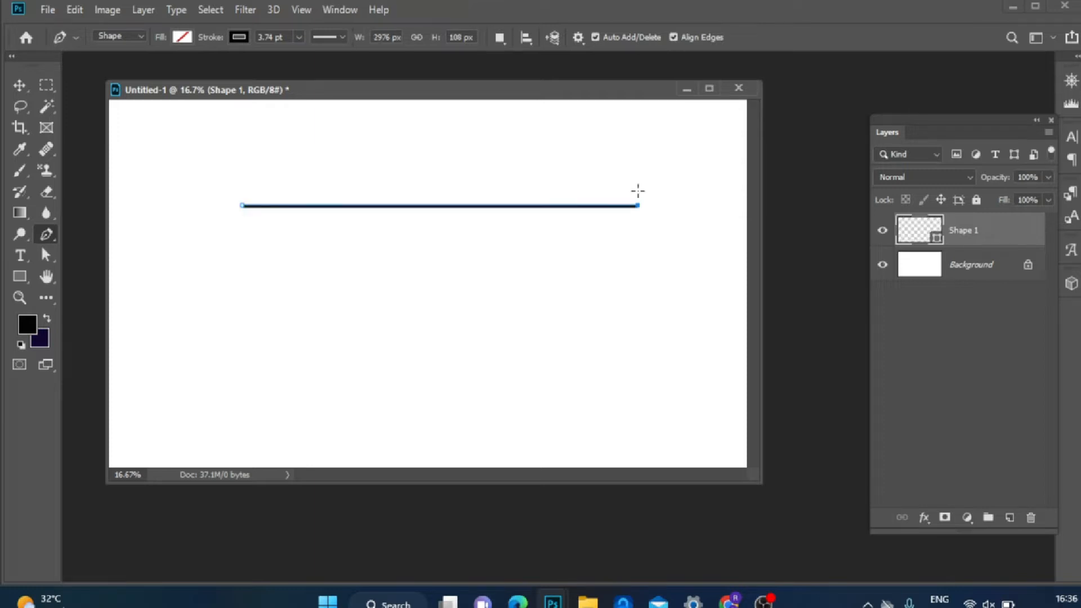
pyautogui.keyDown('shift'); pyautogui.click(651, 400); pyautogui.keyUp('shift')
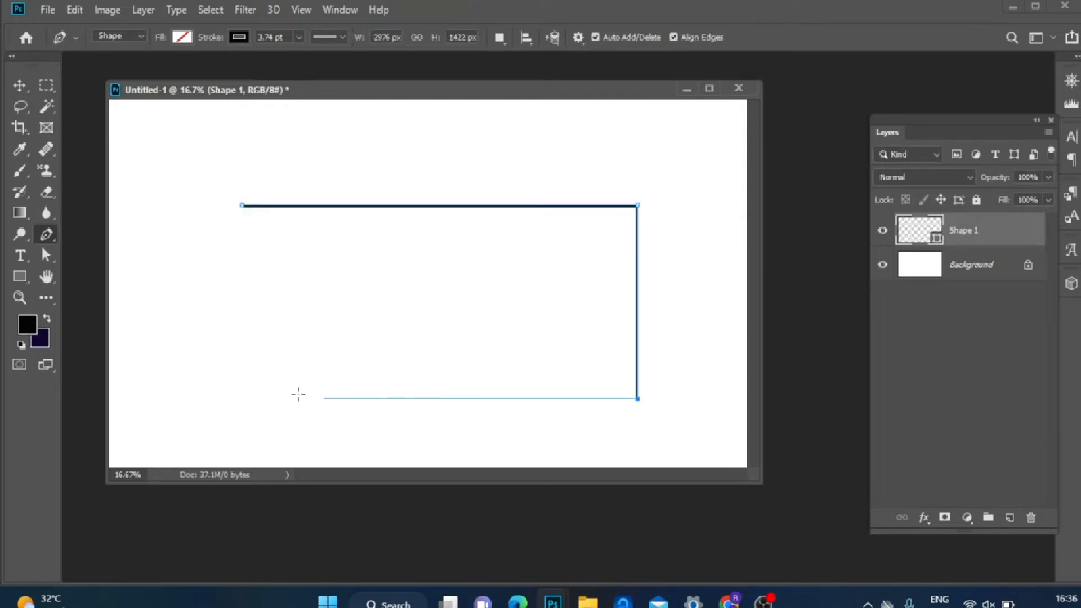
pyautogui.keyDown('shift'); pyautogui.click(239, 391); pyautogui.keyUp('shift')
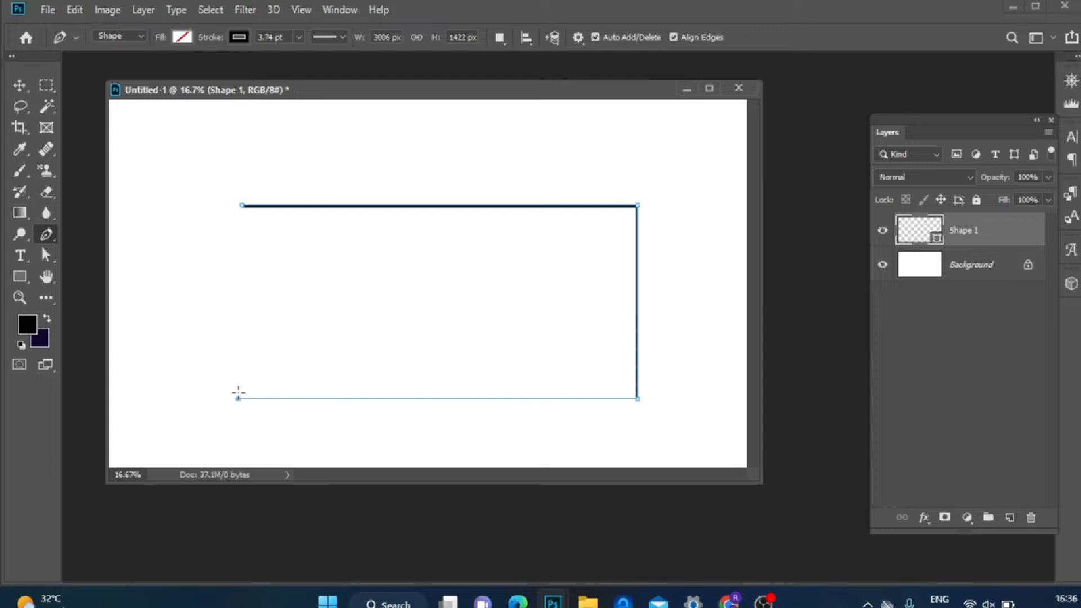
pyautogui.click(243, 207)
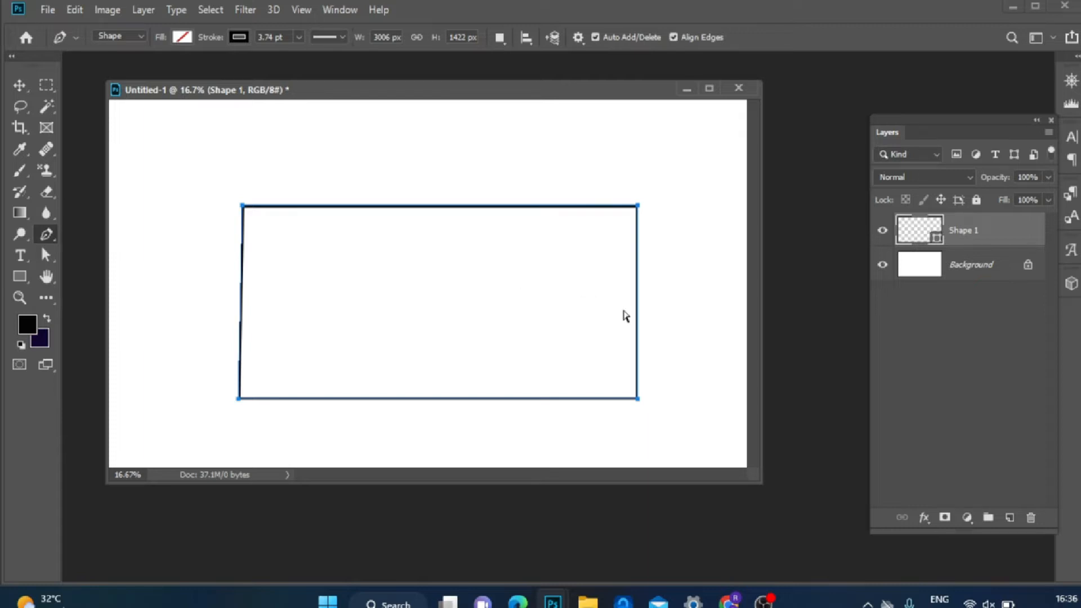
# - Fill the large four-sided shape with yellow
pyautogui.click(183, 38)
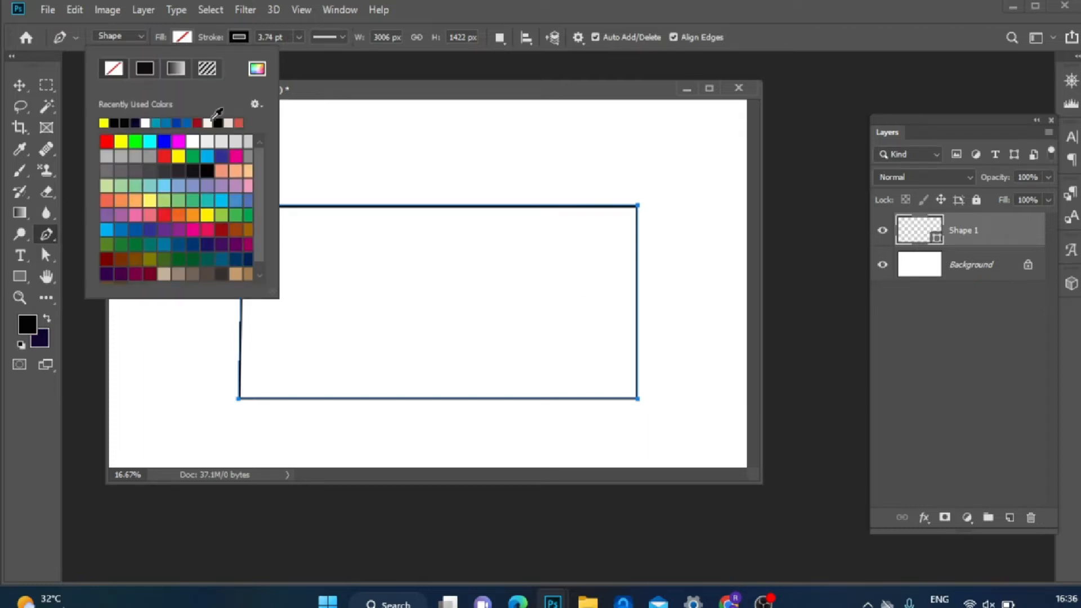
pyautogui.click(104, 122)
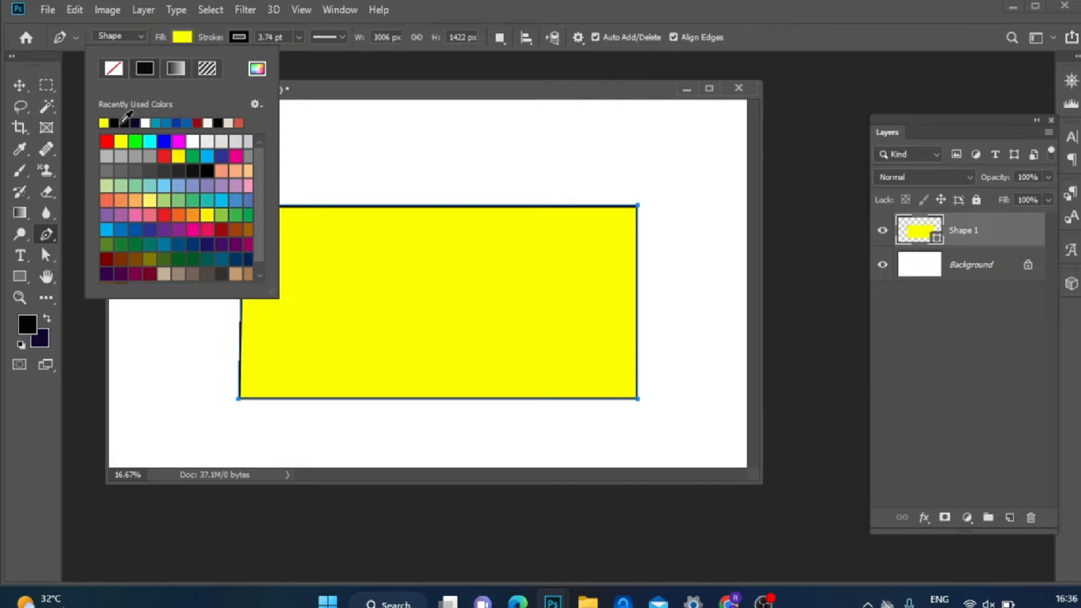
pyautogui.click(713, 255)
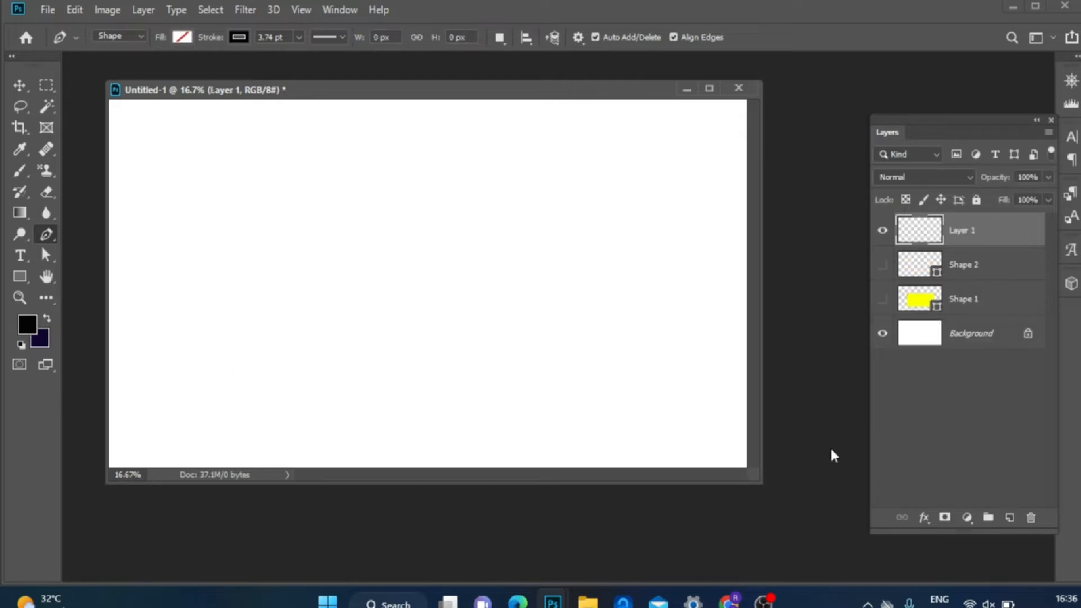
# - Draw an open S-shaped Pen curve about 1388 by 392 px through three anchor points
pyautogui.click(318, 213)
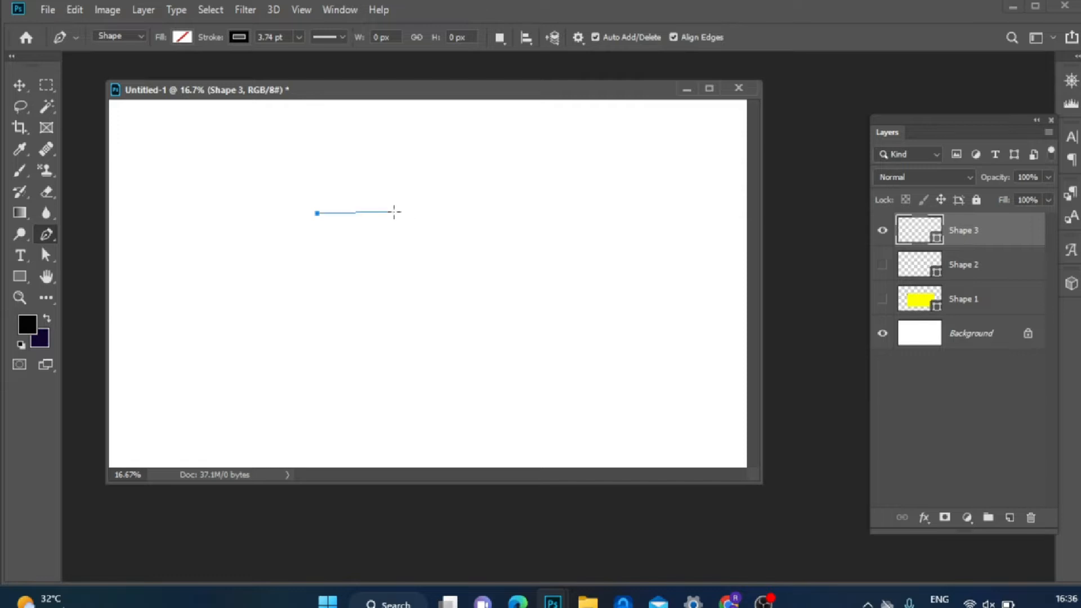
pyautogui.moveTo(394, 212); pyautogui.dragTo(491, 277)
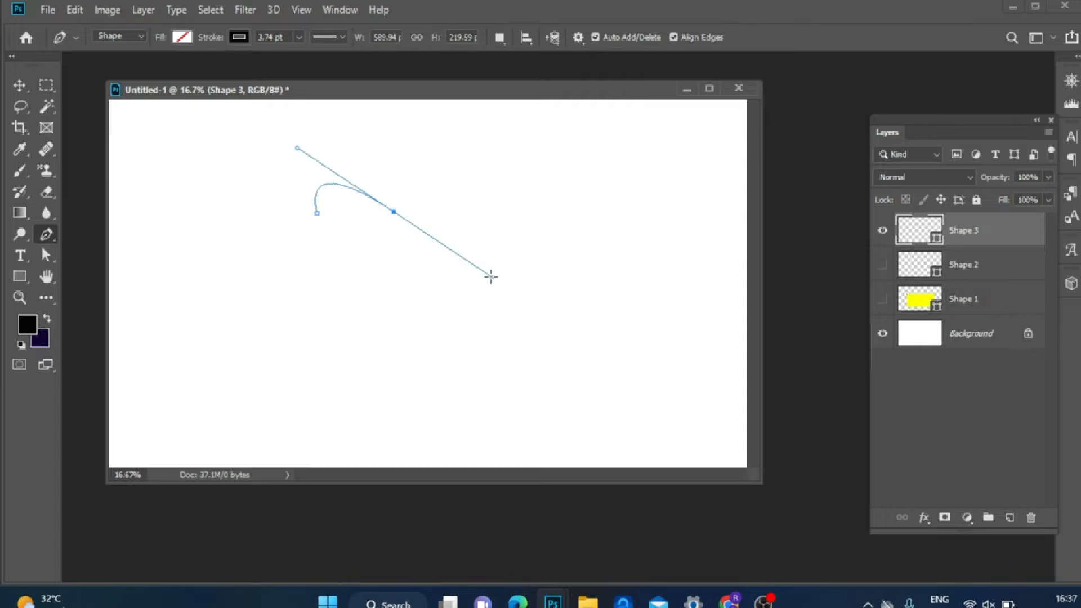
pyautogui.click(500, 196)
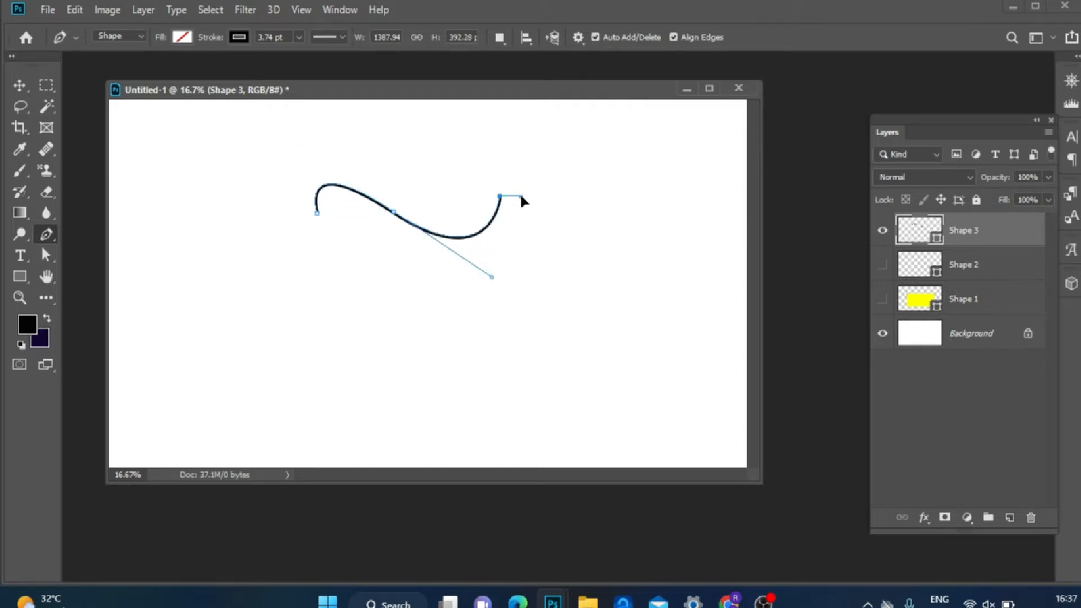
pyautogui.moveTo(514, 195); pyautogui.dragTo(517, 196)
# - Undo the segments of the S-shaped curve
pyautogui.hotkey('ctrl', 'z')
pyautogui.hotkey('ctrl', 'z')
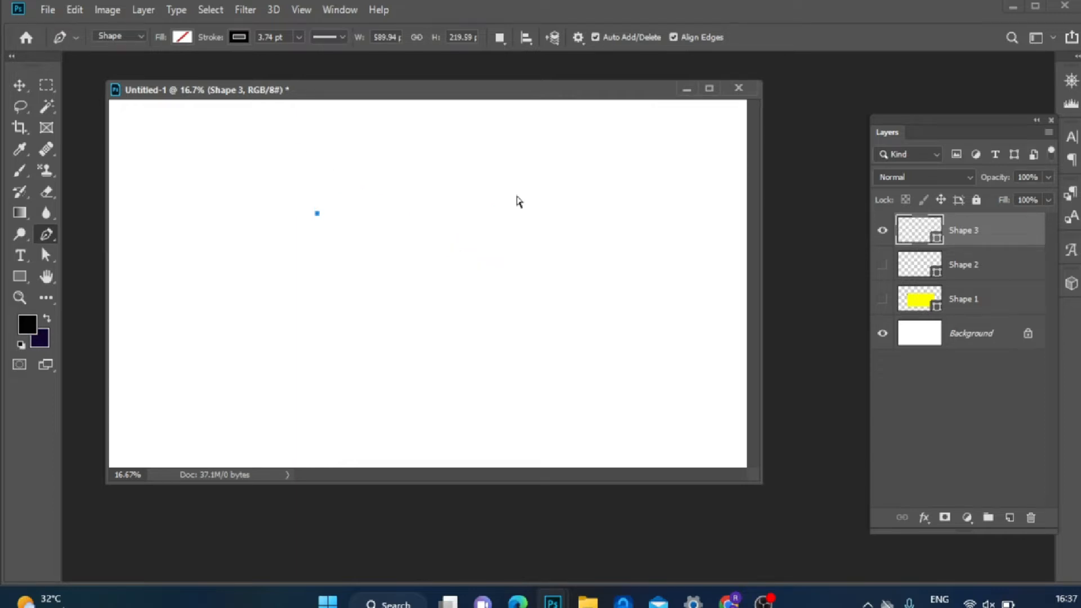
pyautogui.hotkey('ctrl', 'z')
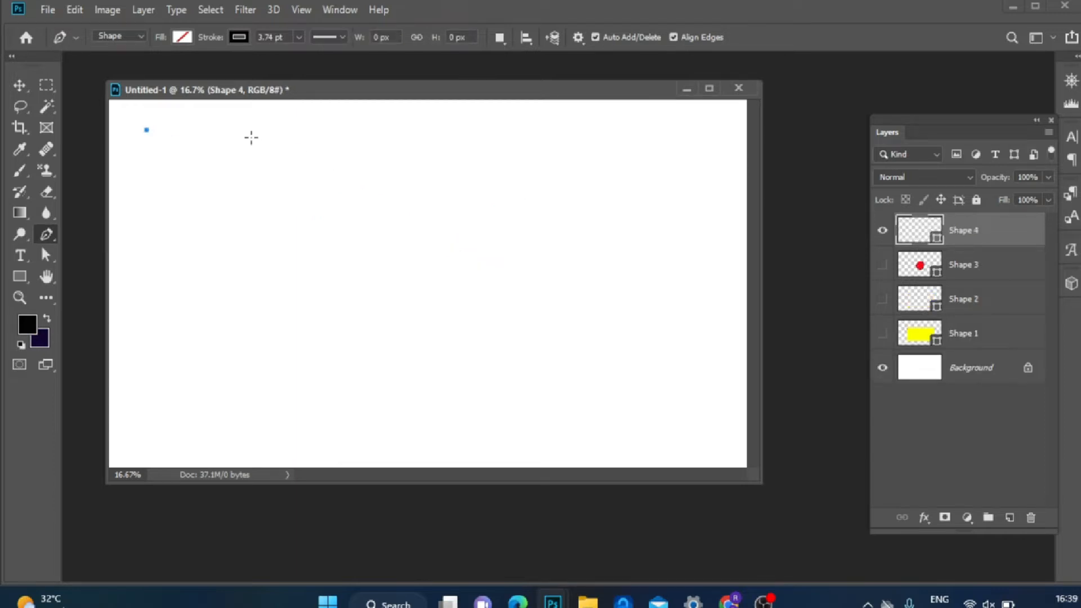
# - Complete a nearly square closed Pen shape about 786 by 810 px in the canvas's upper-left corner
pyautogui.click(251, 130)
pyautogui.click(252, 241)
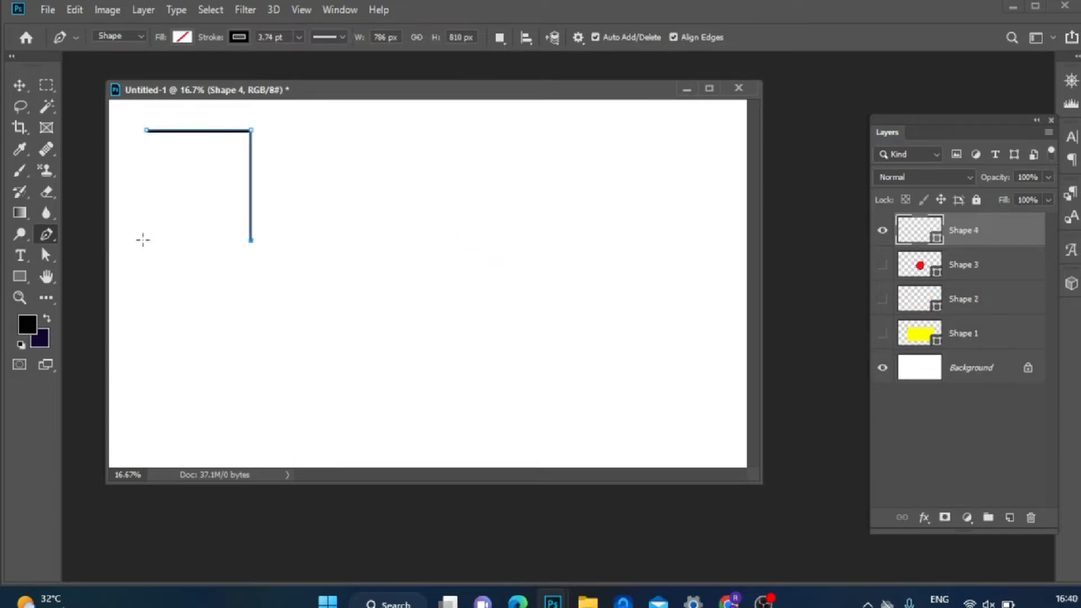
pyautogui.click(143, 241)
pyautogui.hotkey('ctrl', 'z')
pyautogui.click(148, 240)
pyautogui.click(146, 130)
# - Fill the square with yellow
pyautogui.click(182, 36)
pyautogui.click(136, 122)
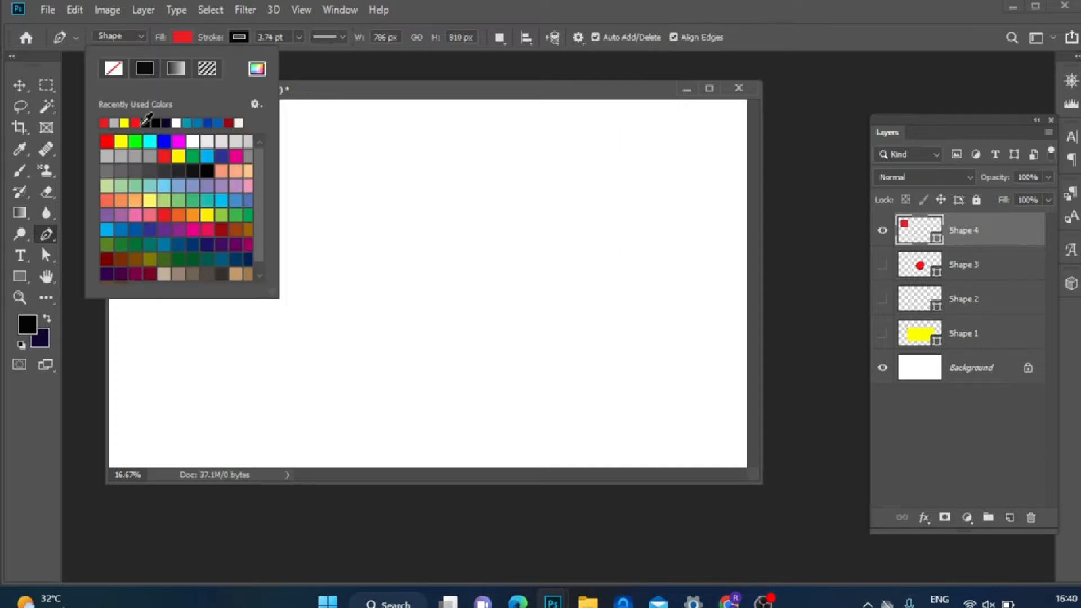
pyautogui.click(125, 123)
pyautogui.click(304, 136)
pyautogui.click(1030, 517)
# - On a new layer, draw a triangle about 1206 by 594 px beside the square and fill it with yellow
pyautogui.click(1009, 517)
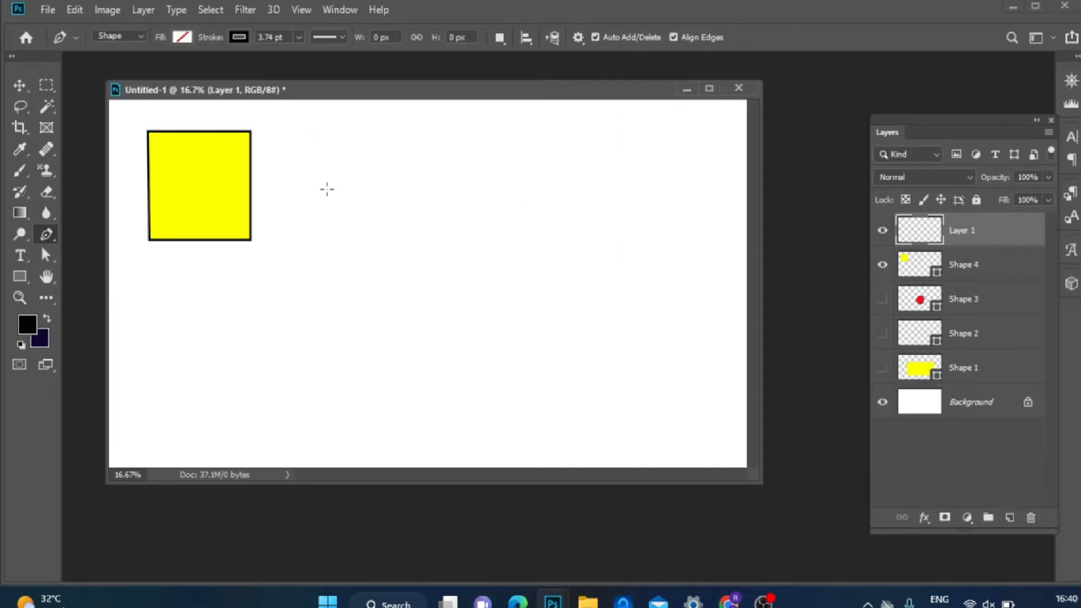
pyautogui.click(358, 133)
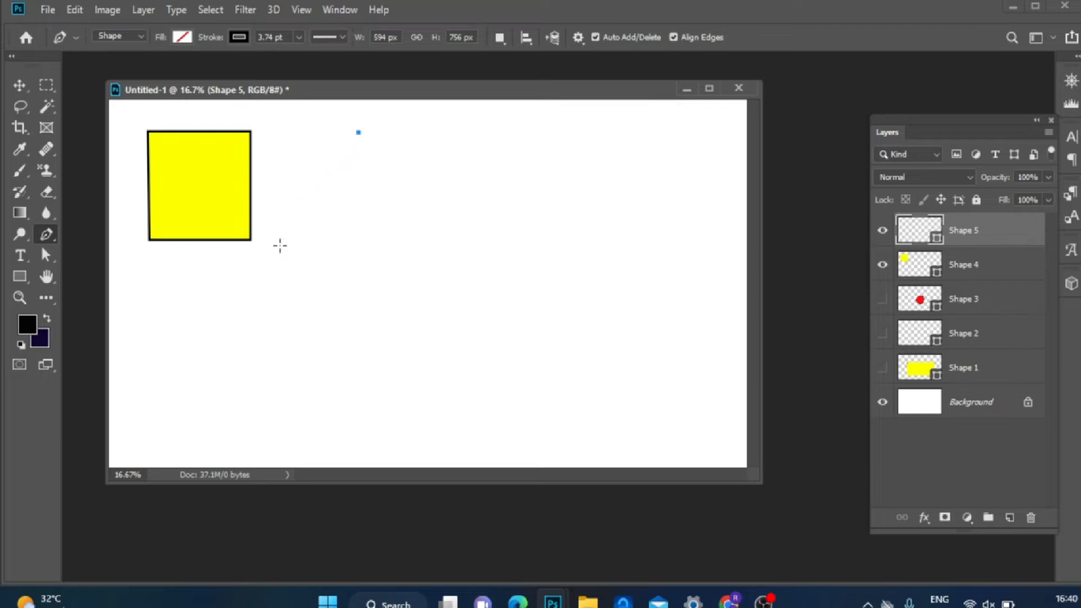
pyautogui.click(280, 212)
pyautogui.click(440, 213)
pyautogui.click(358, 133)
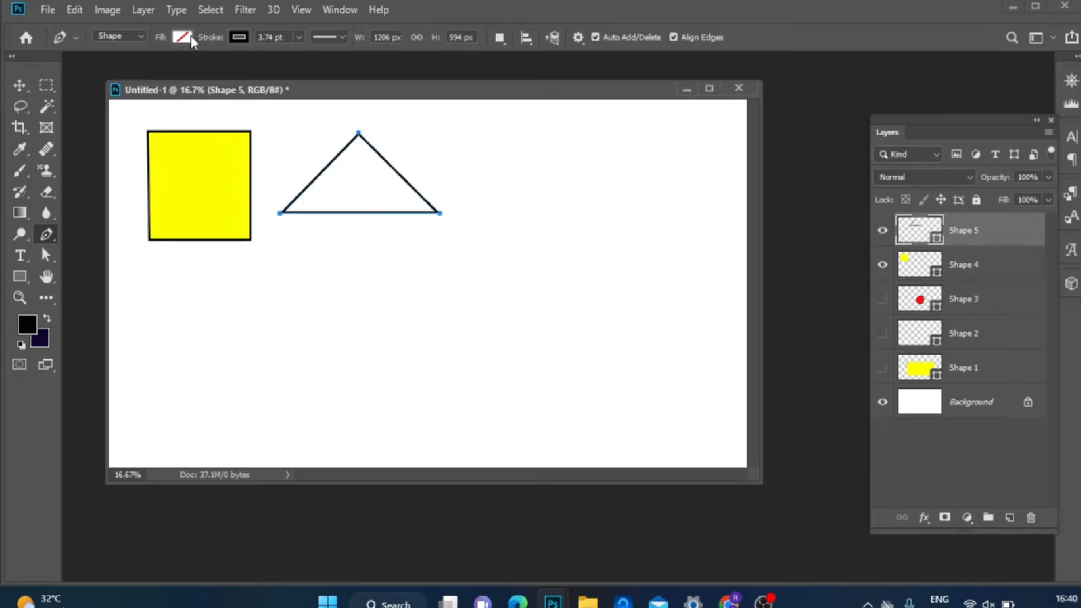
pyautogui.click(183, 36)
pyautogui.click(121, 144)
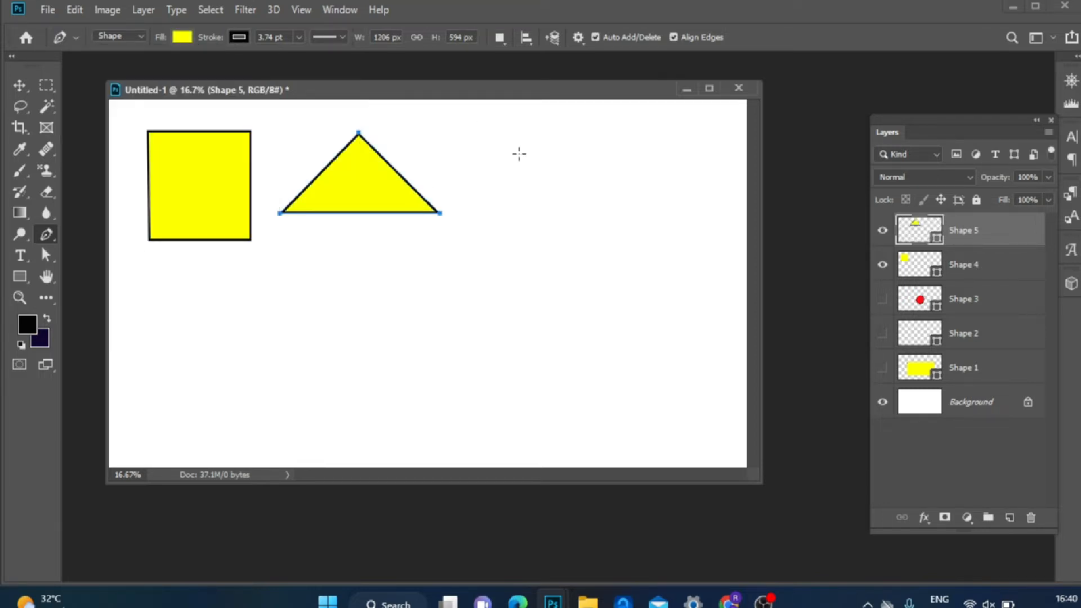
# - Draw a closed four-point round shape about 715 by 745 px beside the triangle with the Pen tool
pyautogui.click(20, 277)
pyautogui.click(46, 234)
pyautogui.click(542, 137)
pyautogui.moveTo(594, 187); pyautogui.dragTo(595, 231)
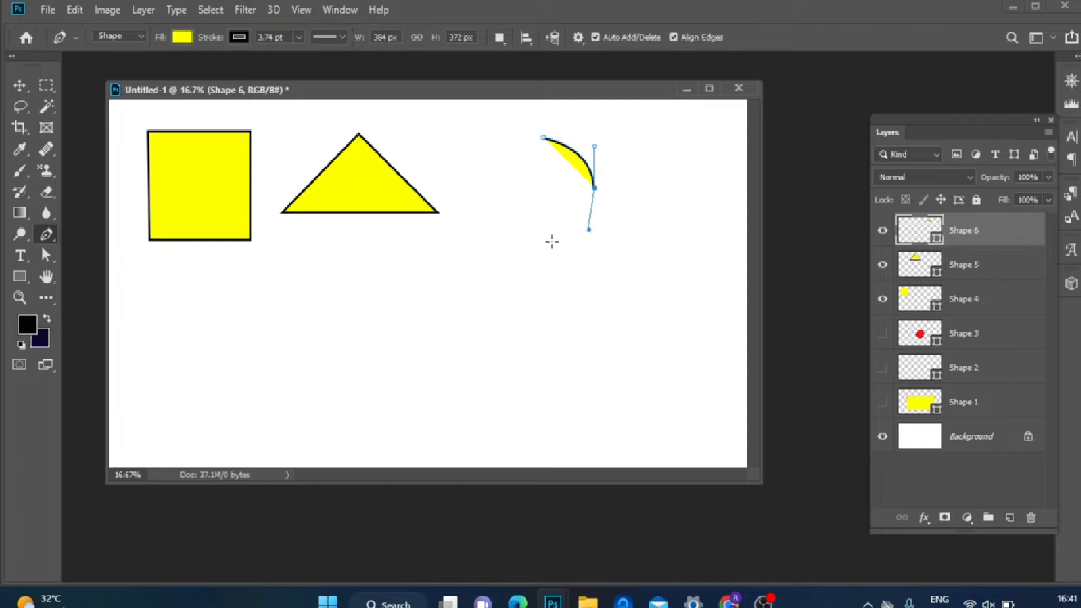
pyautogui.moveTo(556, 237); pyautogui.dragTo(596, 227)
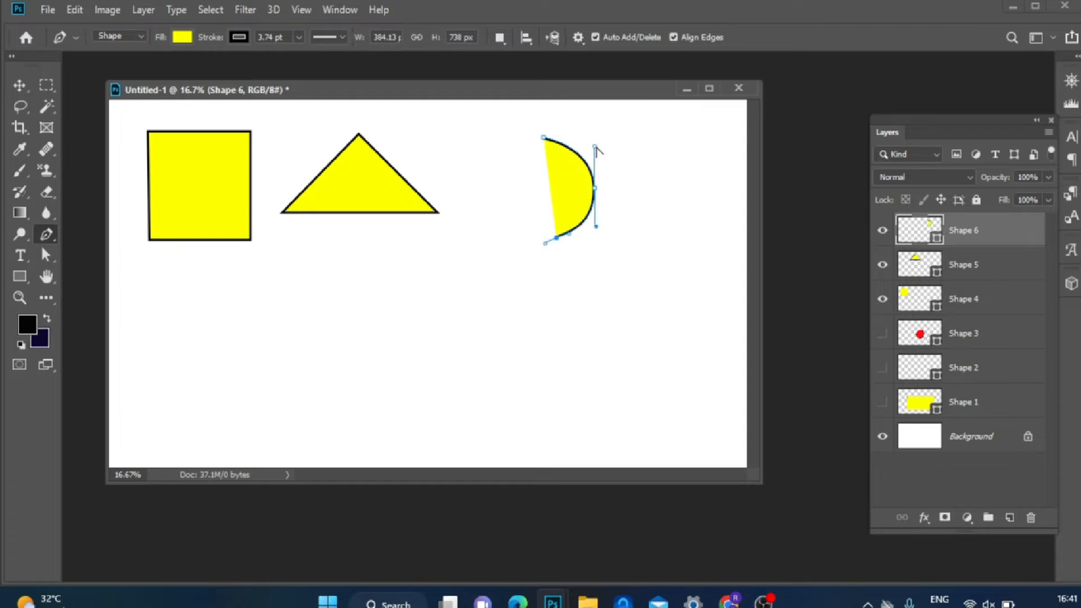
pyautogui.moveTo(595, 147); pyautogui.dragTo(593, 146)
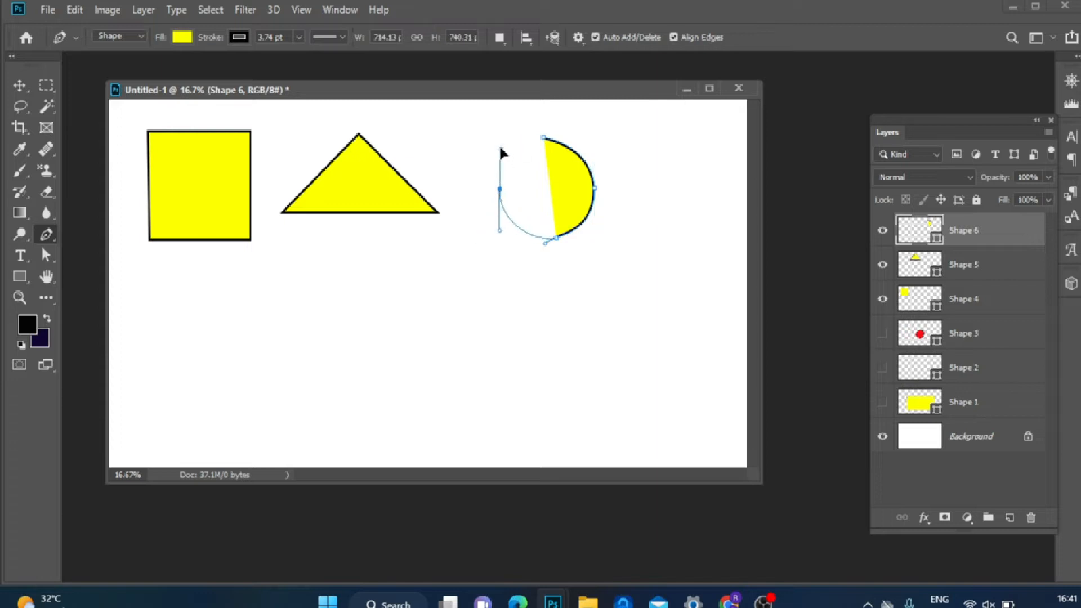
pyautogui.moveTo(499, 187); pyautogui.dragTo(499, 150)
pyautogui.click(544, 139)
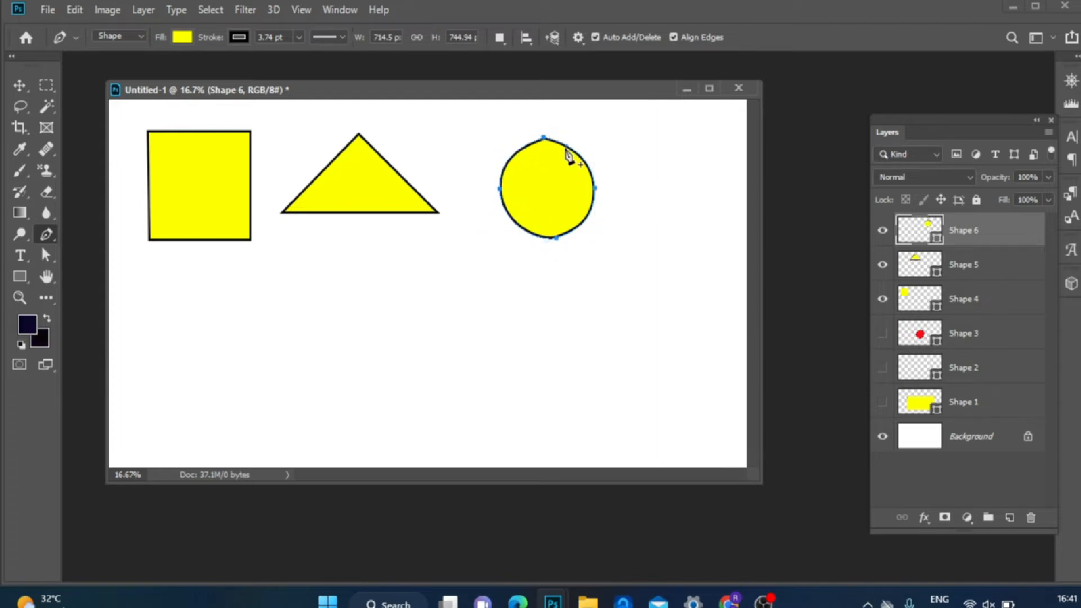
# - Adjust the yellow circle's anchor points and handles to smooth its outline, enlarging it to about 763 by 758 px
pyautogui.click(50, 257)
pyautogui.click(527, 144)
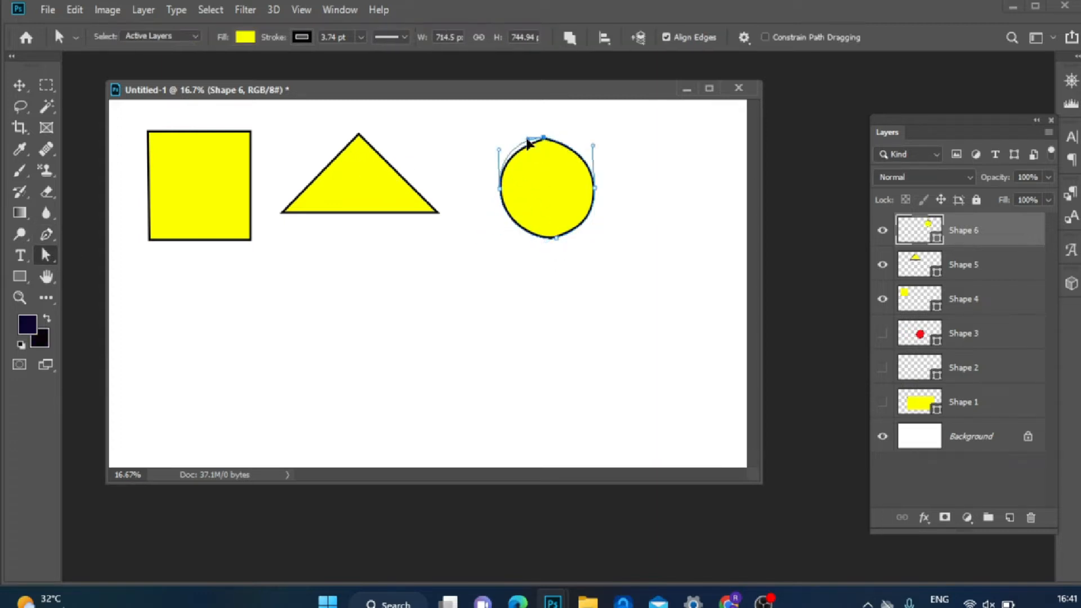
pyautogui.moveTo(553, 139); pyautogui.dragTo(549, 136)
pyautogui.moveTo(595, 188); pyautogui.dragTo(598, 189)
pyautogui.moveTo(568, 234); pyautogui.dragTo(570, 236)
pyautogui.moveTo(597, 190); pyautogui.dragTo(601, 190)
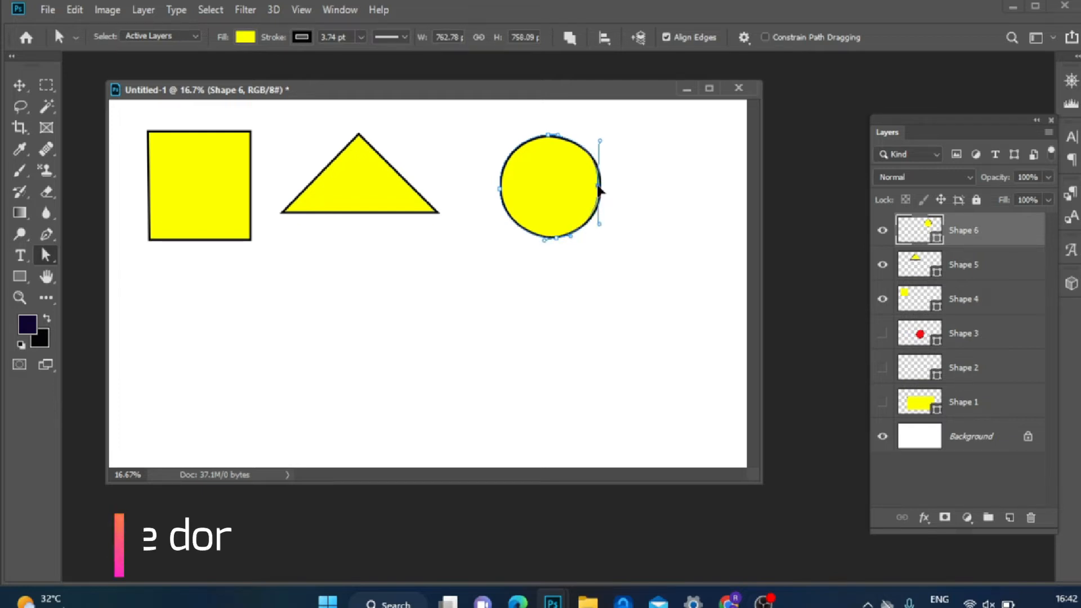
# - Draw the slanted left edge and horizontal top edge of an unfilled parallelogram below the yellow square with the Pen tool
pyautogui.press('p')
pyautogui.click(162, 353)
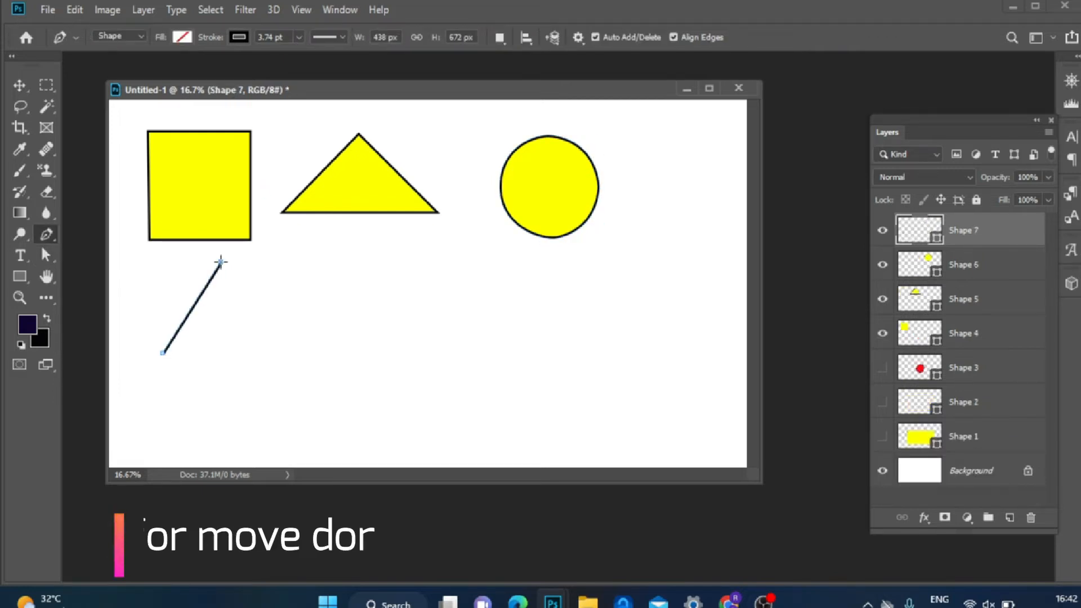
pyautogui.click(241, 272)
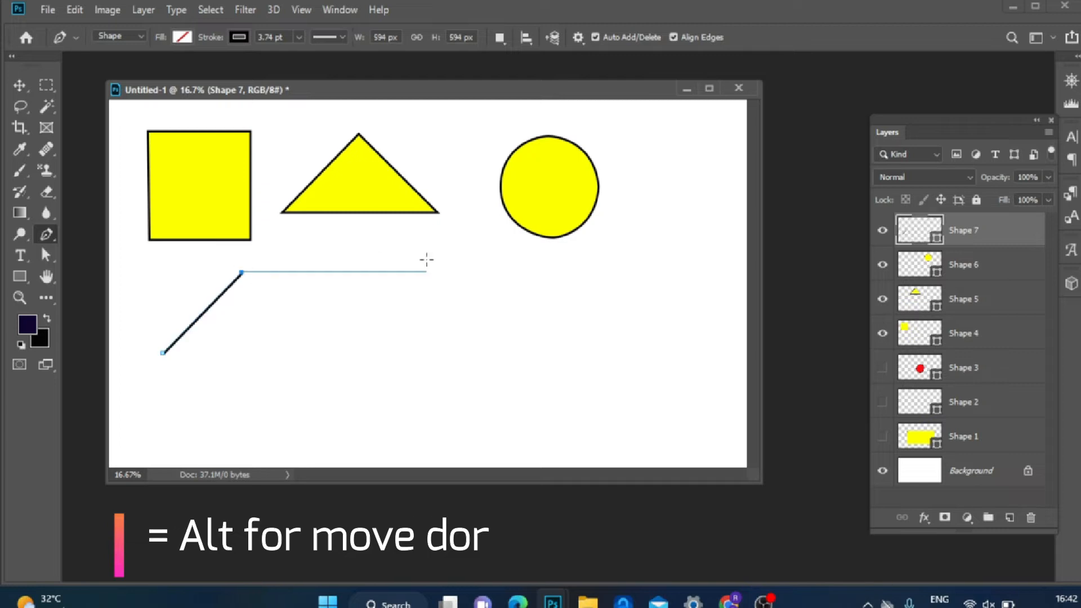
pyautogui.click(358, 272)
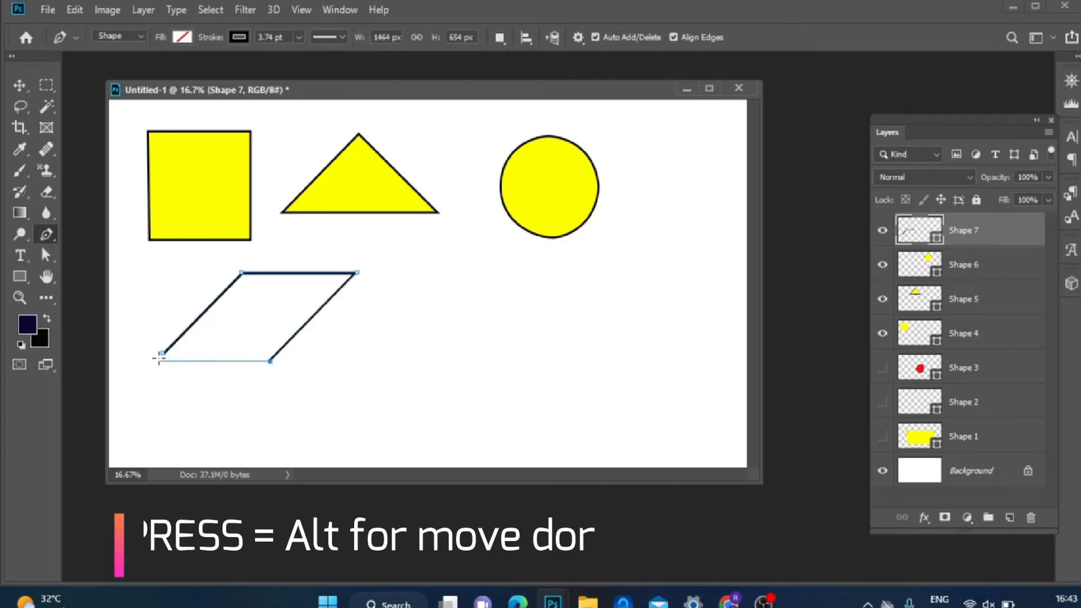
pyautogui.click(286, 345)
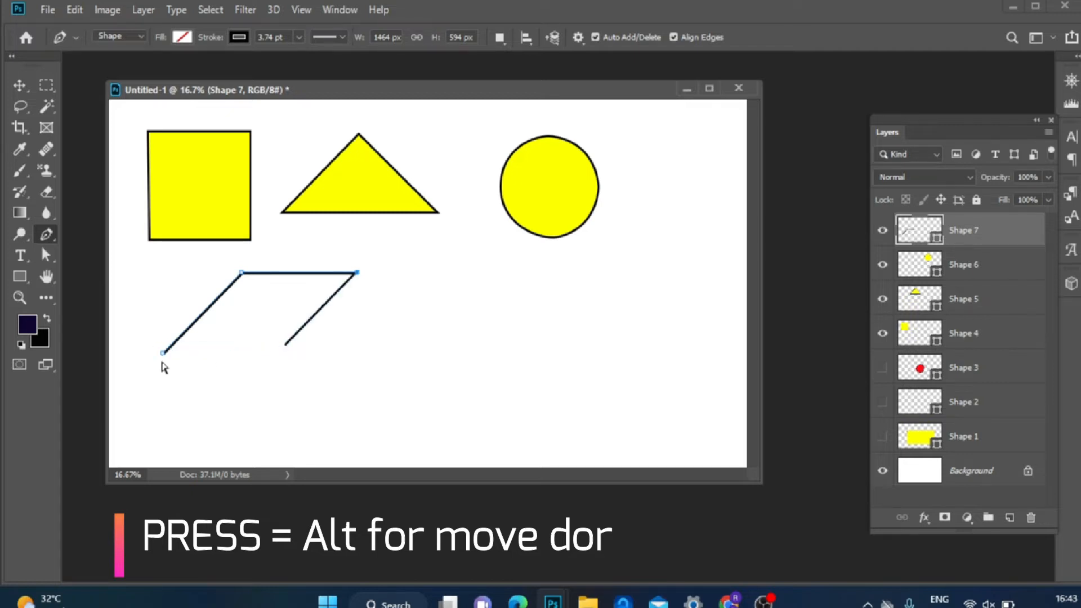
pyautogui.hotkey('ctrl', 'z')
pyautogui.click(284, 362)
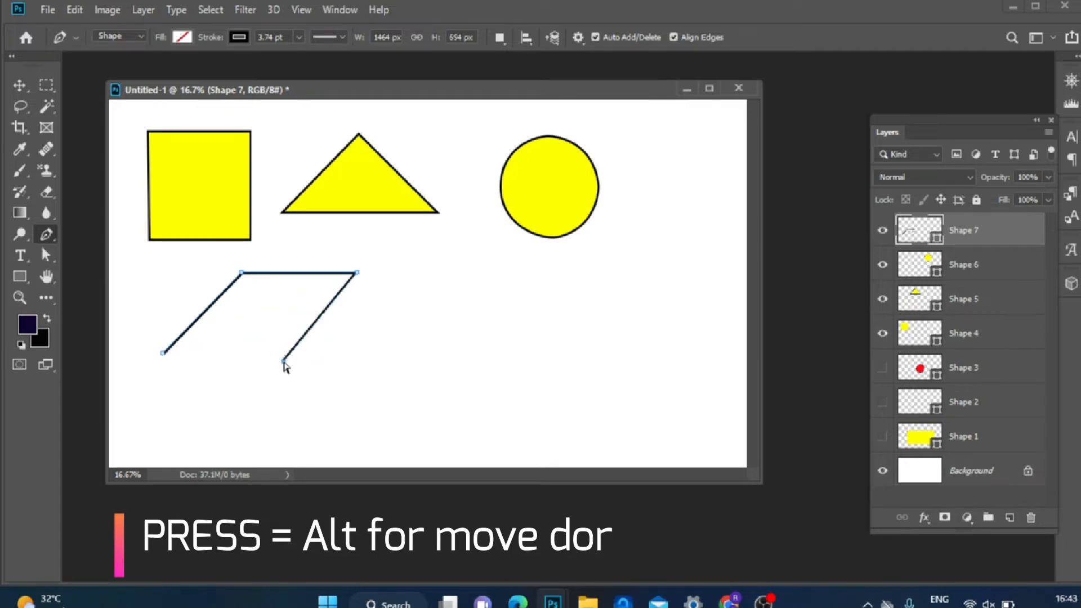
pyautogui.hotkey('ctrl', 'z')
pyautogui.click(283, 348)
pyautogui.hotkey('ctrl', 'z')
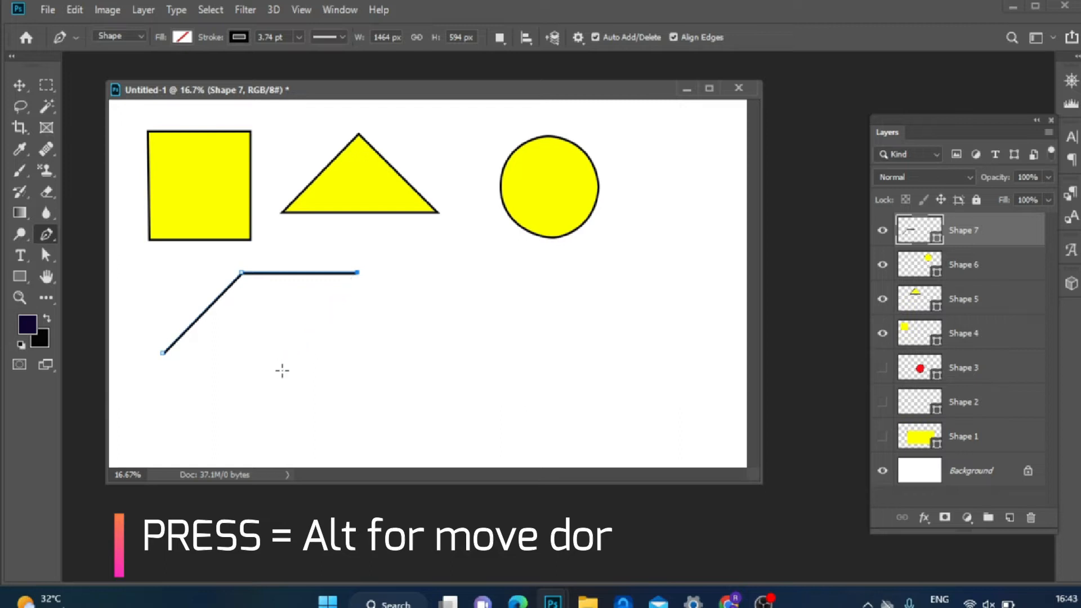
# - Complete the parallelogram at about 1464 by 594 px and fill it with red
pyautogui.click(279, 351)
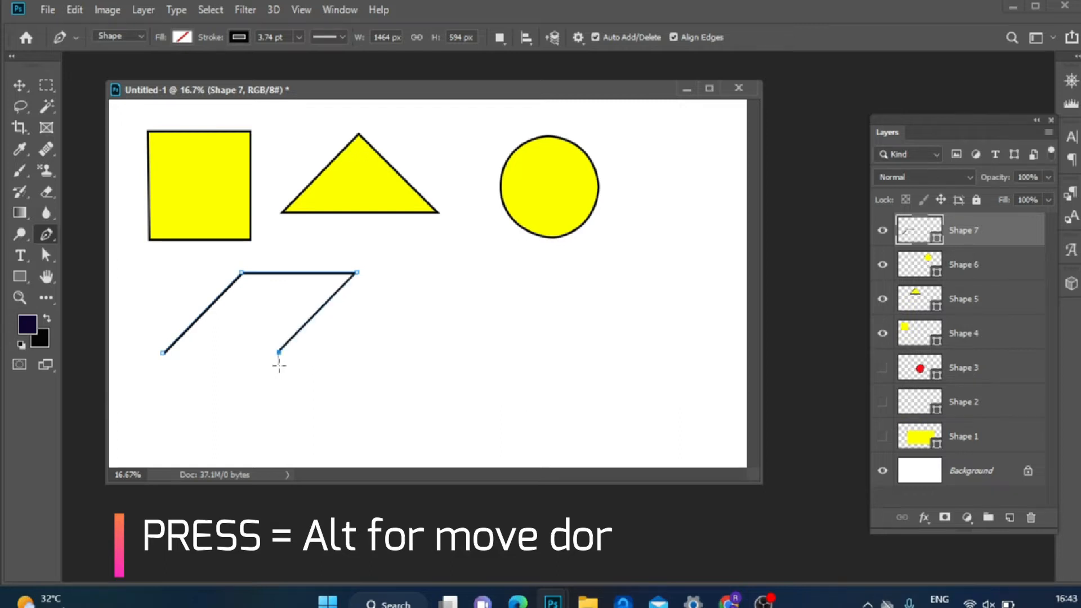
pyautogui.click(163, 353)
pyautogui.click(182, 36)
pyautogui.click(107, 141)
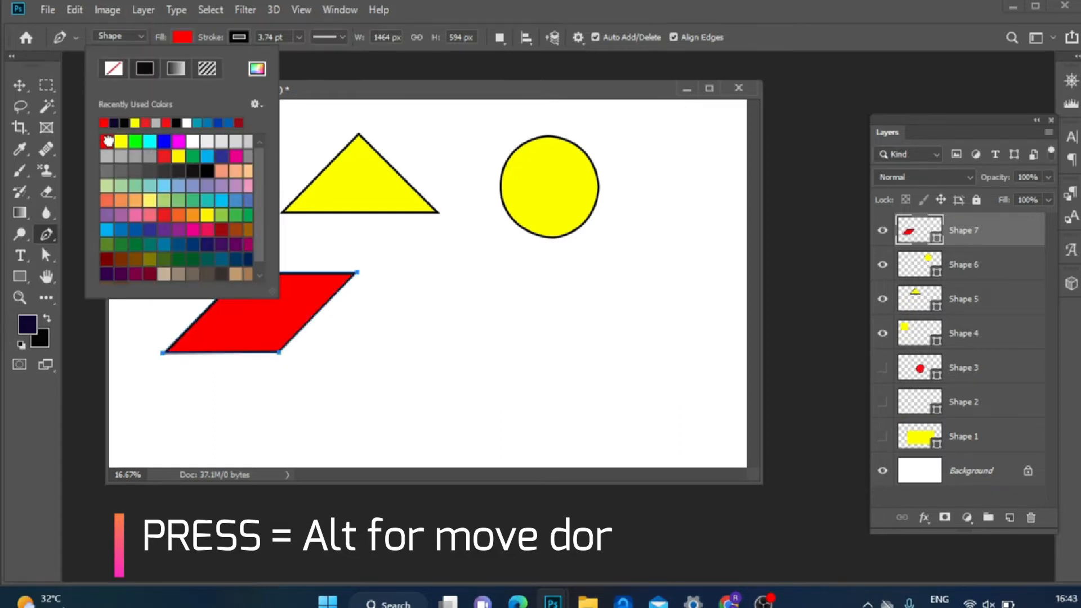
# - On a new layer, draw an open wavy Pen curve about 1464 by 324 px beside the red parallelogram
pyautogui.click(1010, 517)
pyautogui.click(1009, 517)
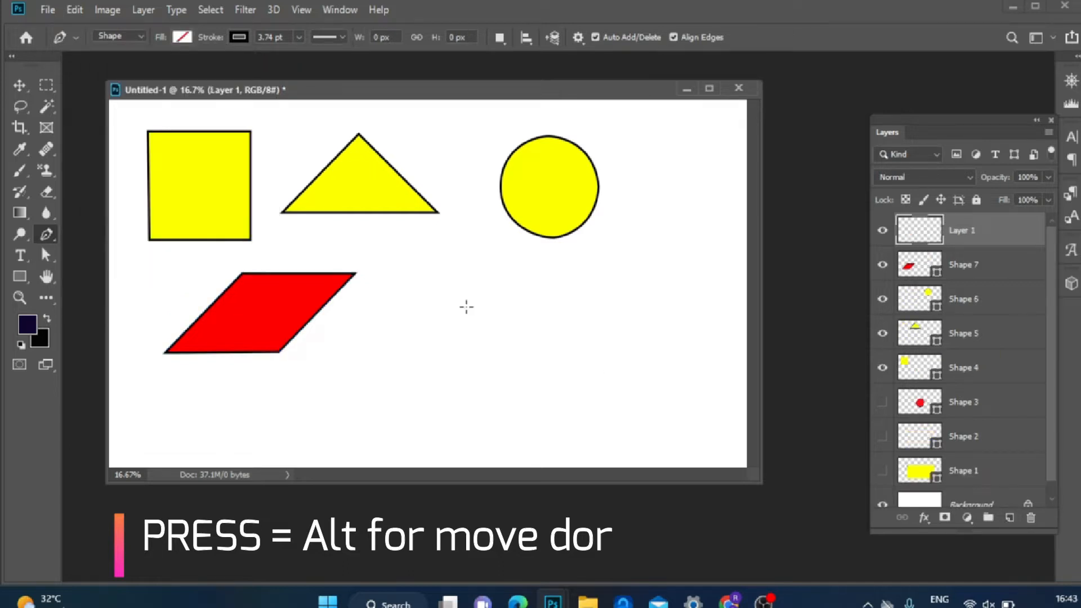
pyautogui.click(414, 329)
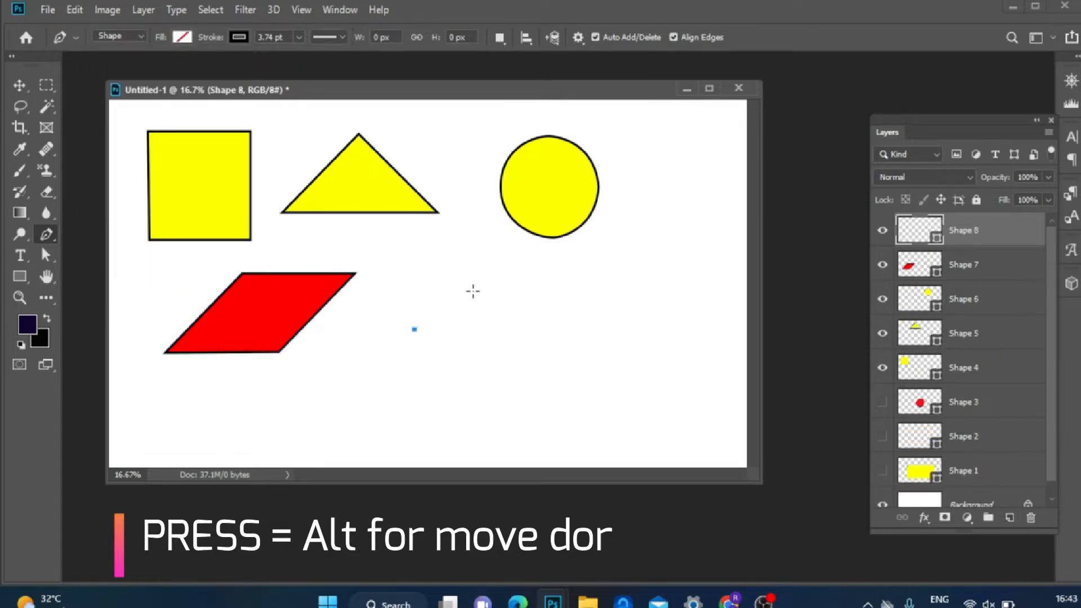
pyautogui.moveTo(473, 291); pyautogui.dragTo(523, 286)
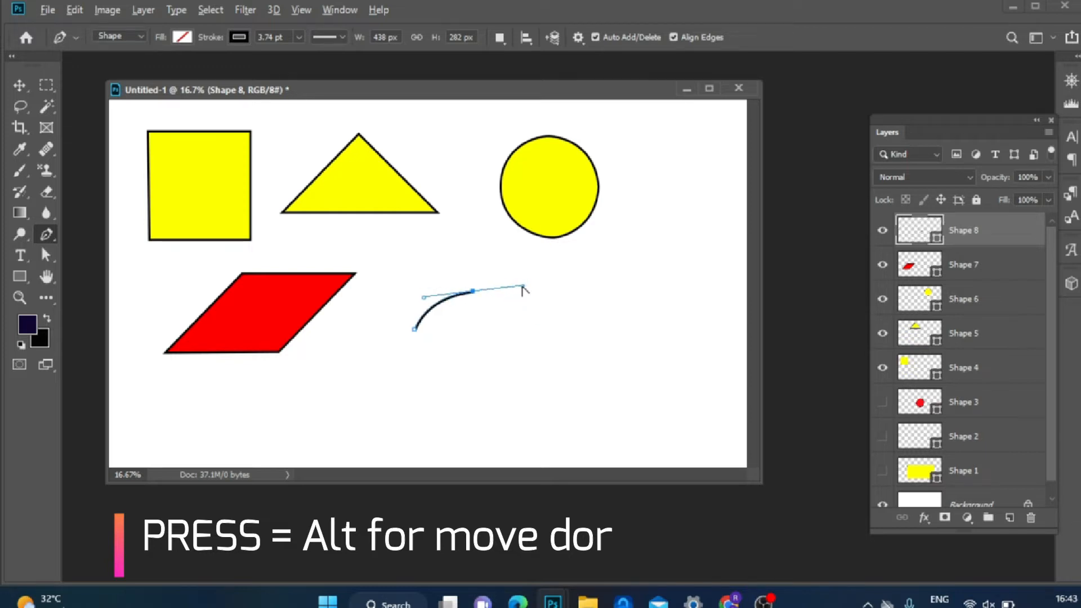
pyautogui.moveTo(522, 285); pyautogui.dragTo(589, 332)
pyautogui.moveTo(608, 286); pyautogui.dragTo(619, 263)
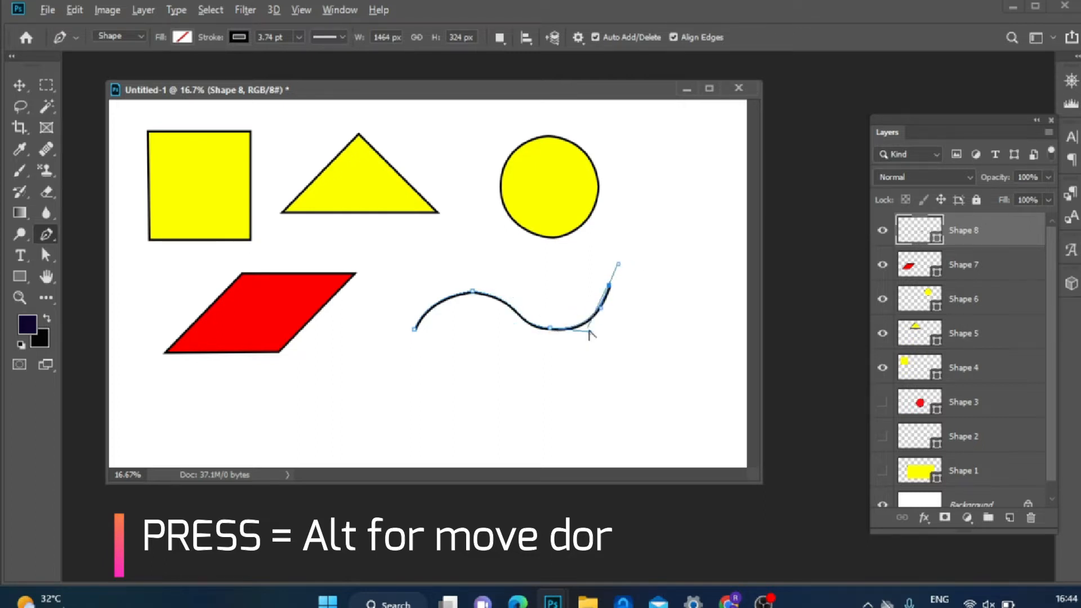
pyautogui.moveTo(589, 331); pyautogui.dragTo(598, 331)
# - Extend the wavy curve with a raised arch and a downward hooked end, to about 2229 by 535 px overall
pyautogui.click(619, 262)
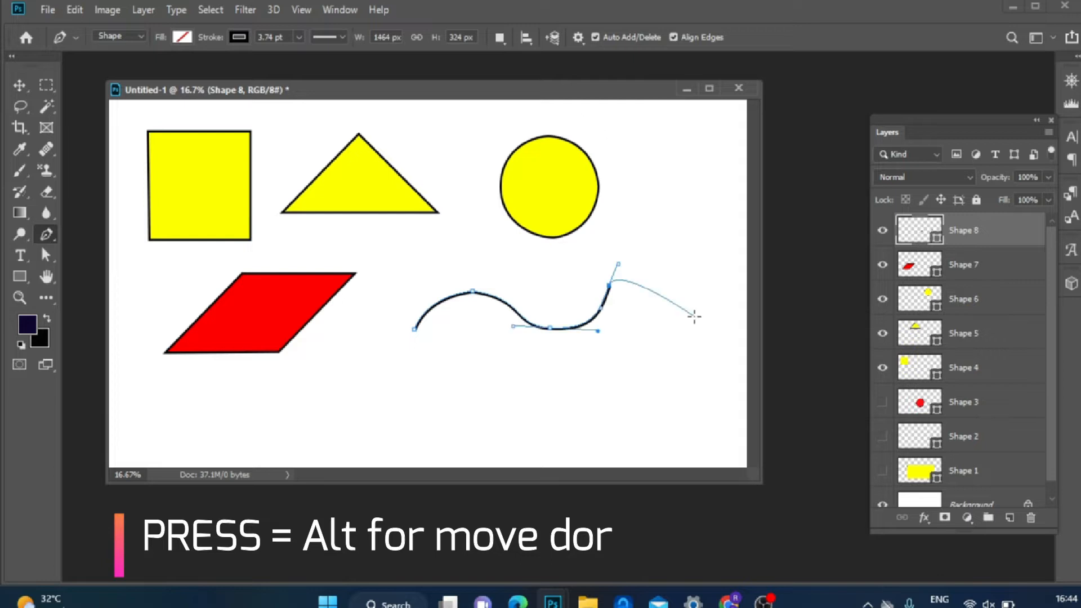
pyautogui.hotkey('ctrl', 'z')
pyautogui.moveTo(619, 264)
pyautogui.mouseDown()
pyautogui.moveTo(632, 273)
pyautogui.moveTo(620, 265)
pyautogui.mouseUp()
pyautogui.moveTo(689, 278)
pyautogui.mouseDown()
pyautogui.moveTo(710, 314)
pyautogui.moveTo(719, 307)
pyautogui.moveTo(702, 340)
pyautogui.moveTo(718, 306)
pyautogui.moveTo(656, 361)
pyautogui.moveTo(697, 369)
pyautogui.moveTo(661, 368)
pyautogui.mouseUp()
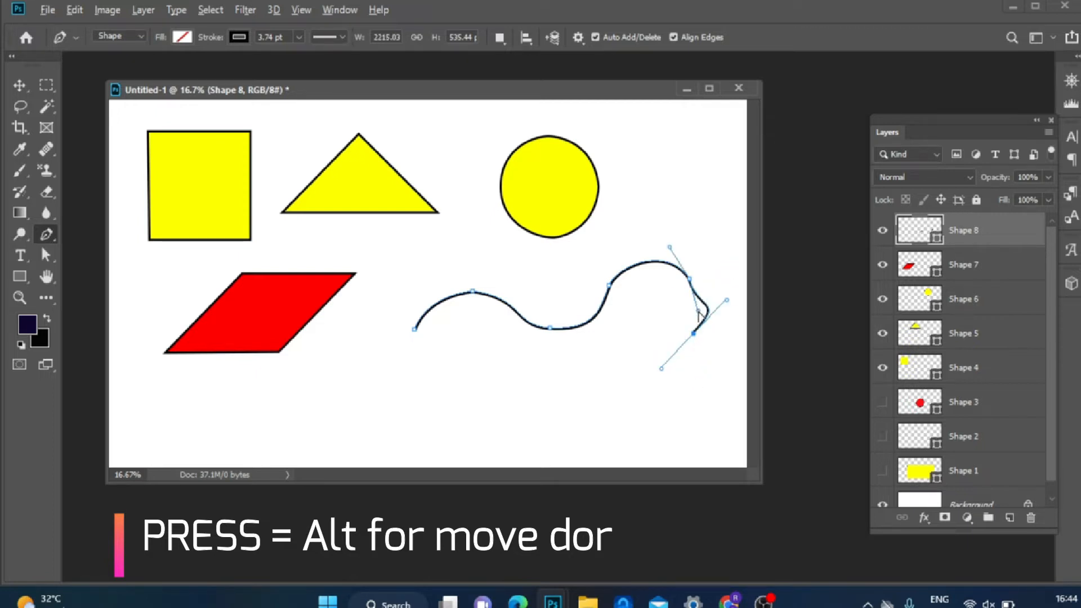
pyautogui.moveTo(698, 311); pyautogui.dragTo(708, 304)
pyautogui.hotkey('ctrl', 'z')
pyautogui.moveTo(689, 279); pyautogui.dragTo(706, 296)
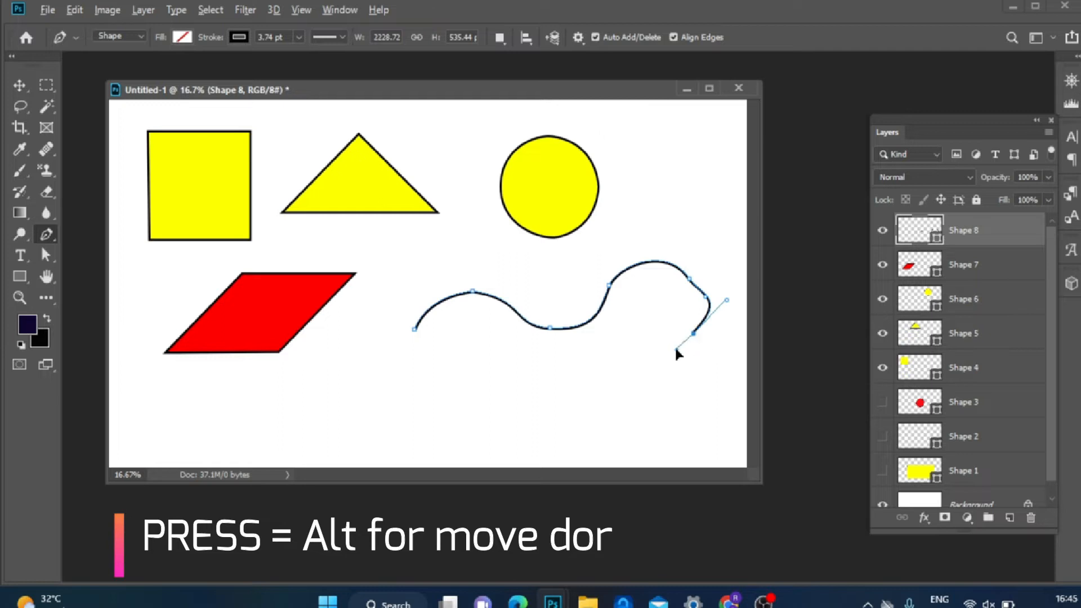
# - Try to continue the wavy curve back below its start, and undo the latest segments
pyautogui.moveTo(620, 353); pyautogui.dragTo(439, 348)
pyautogui.hotkey('ctrl', 'z')
pyautogui.hotkey('ctrl', 'z')
pyautogui.hotkey('ctrl', 'z')
pyautogui.hotkey('ctrl', 'z')
pyautogui.hotkey('ctrl', 'z')
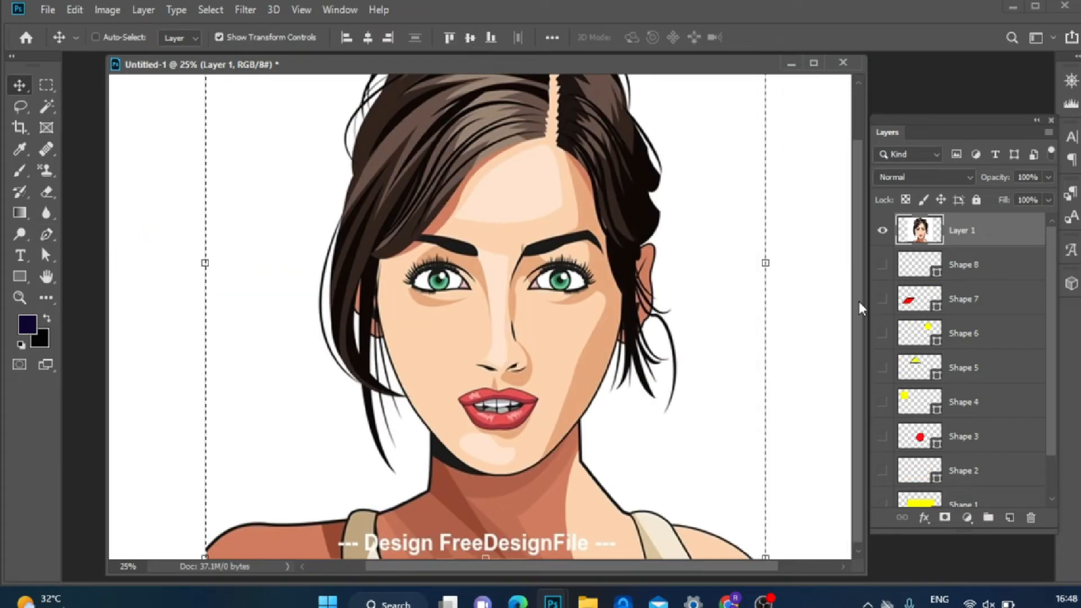
# - Trace the portrait's hair with the Pen tool from the parting over the crown and down to the left front lock's tip
pyautogui.moveTo(857, 299); pyautogui.dragTo(857, 240)
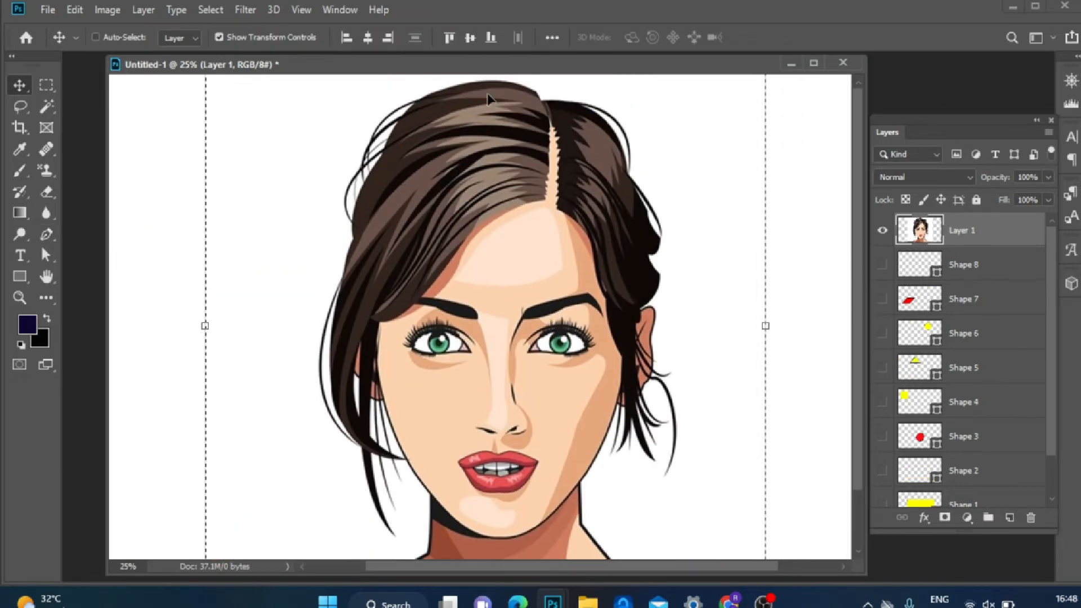
pyautogui.click(47, 237)
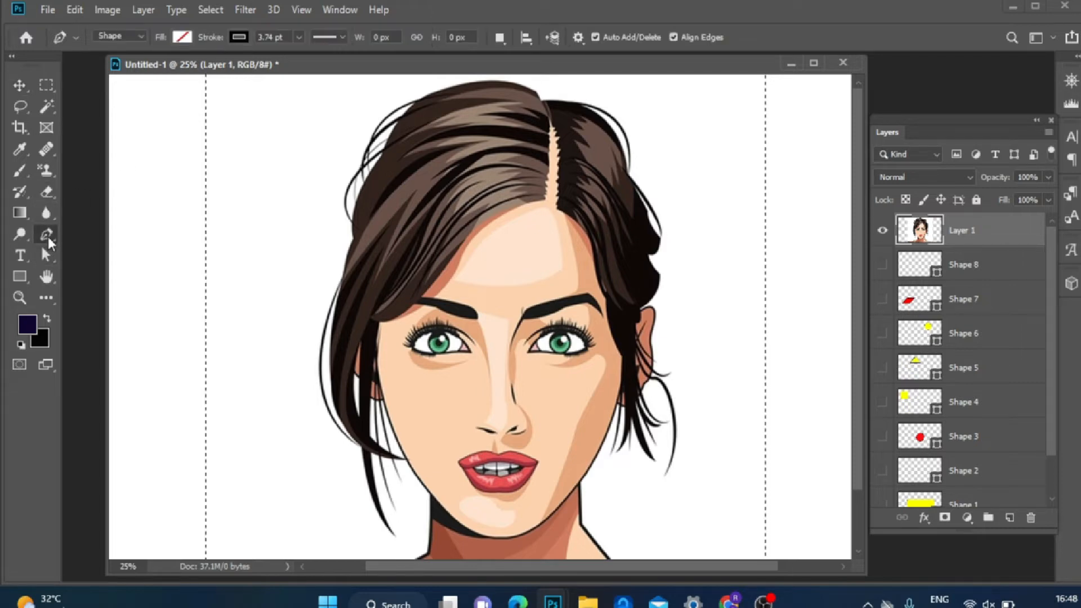
pyautogui.click(537, 93)
pyautogui.click(414, 102)
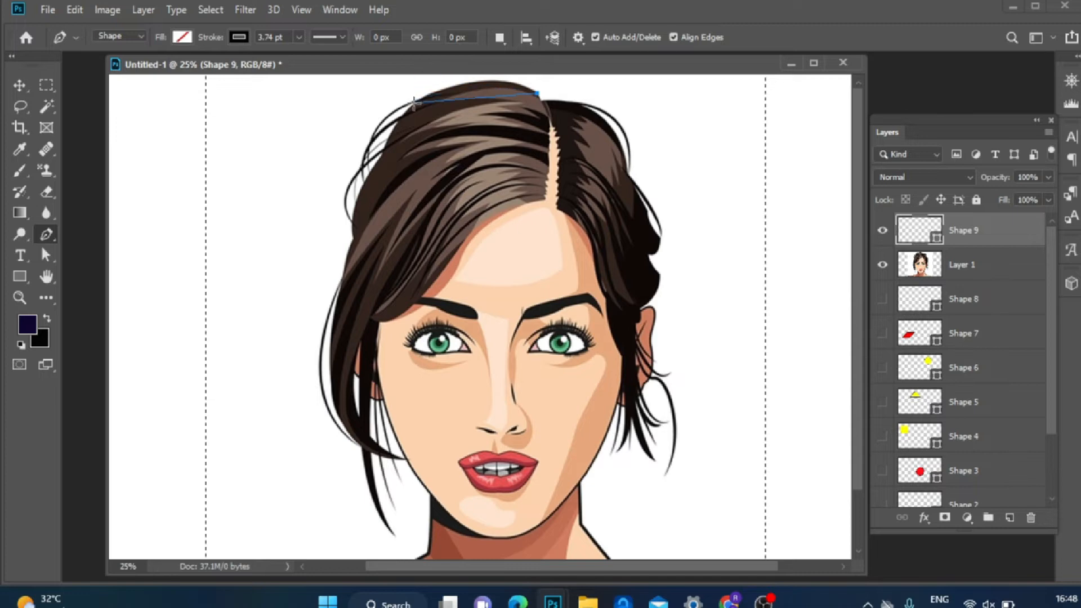
pyautogui.moveTo(413, 102)
pyautogui.mouseDown()
pyautogui.moveTo(393, 148)
pyautogui.moveTo(372, 160)
pyautogui.moveTo(341, 147)
pyautogui.moveTo(380, 151)
pyautogui.moveTo(394, 128)
pyautogui.mouseUp()
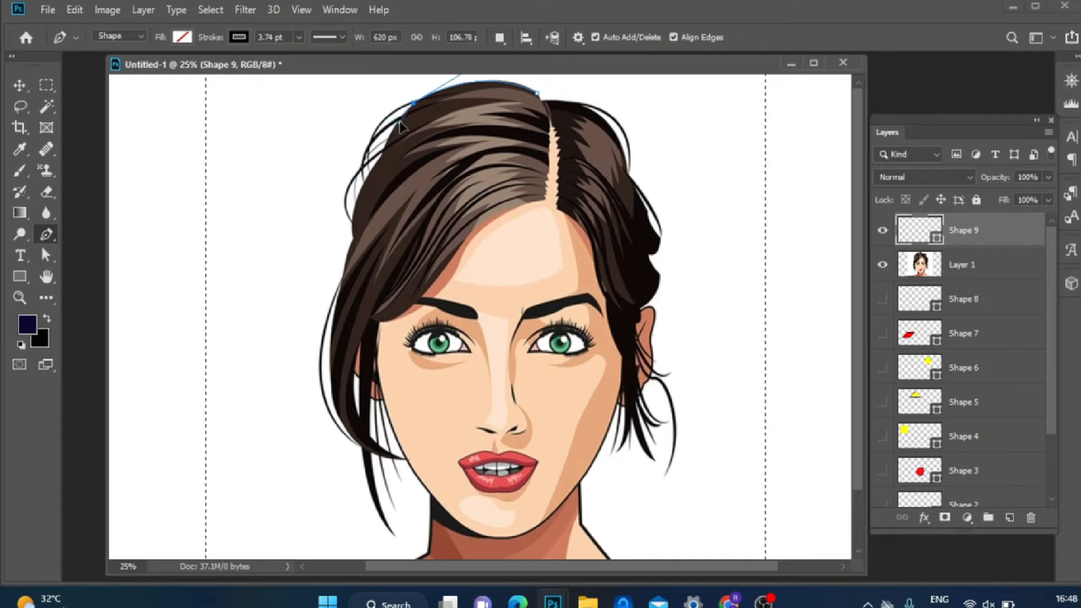
pyautogui.moveTo(400, 126); pyautogui.dragTo(400, 126)
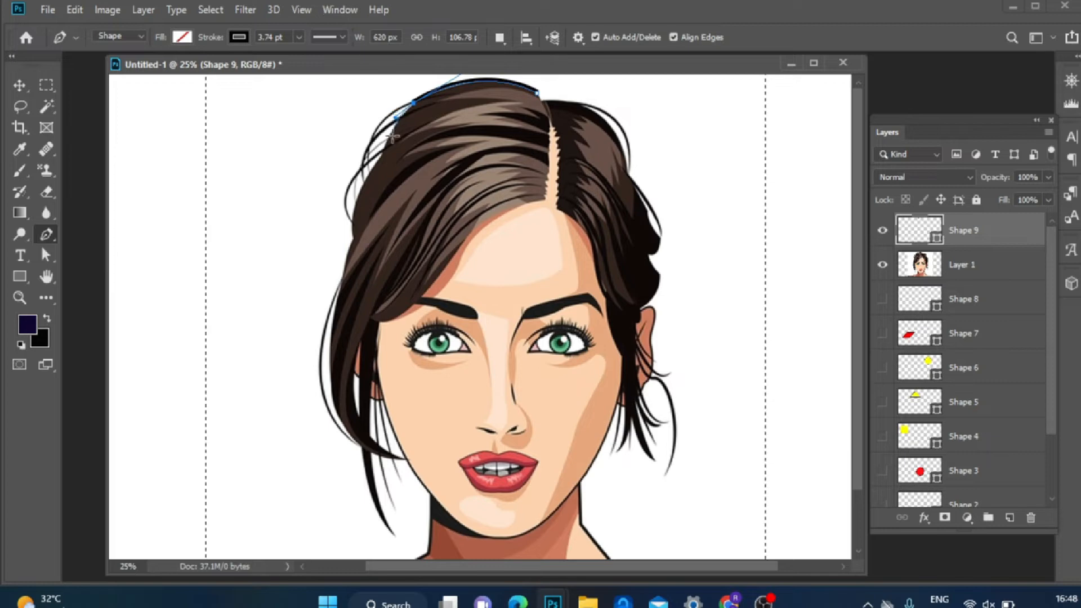
pyautogui.moveTo(383, 152); pyautogui.dragTo(385, 155)
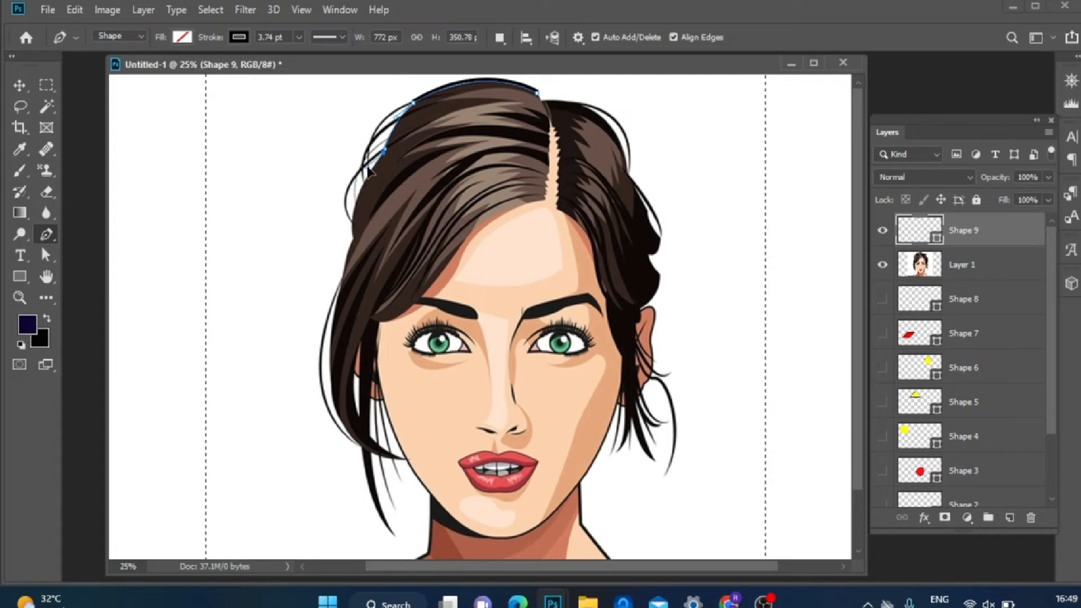
pyautogui.moveTo(354, 237); pyautogui.dragTo(364, 254)
pyautogui.moveTo(333, 406); pyautogui.dragTo(376, 448)
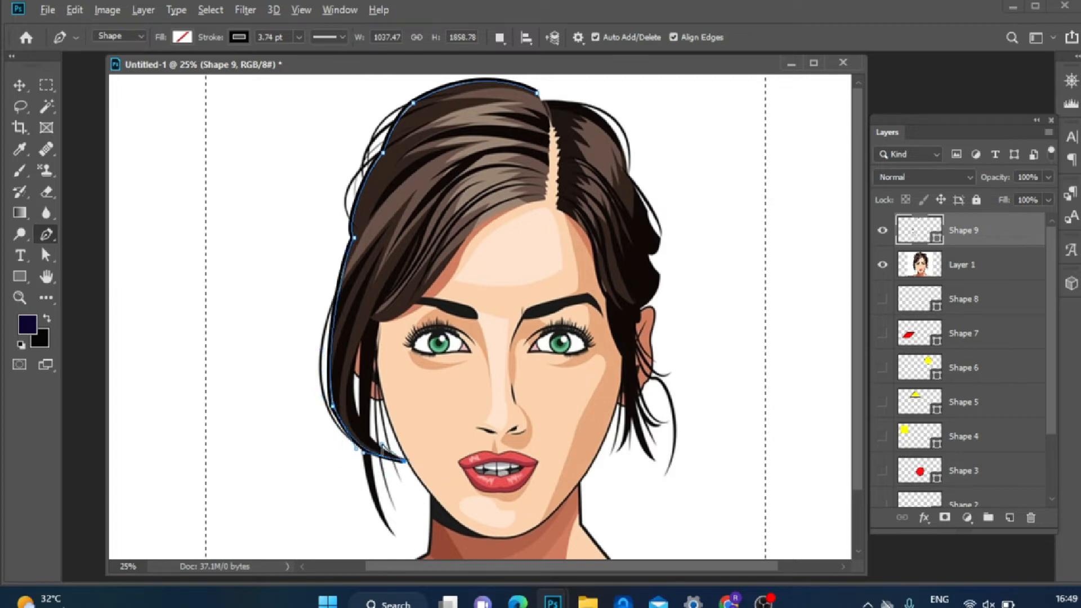
# - Trace the inner edge of the left front lock from its tip back up towards the ear, undoing unsatisfactory handle adjustments
pyautogui.moveTo(359, 342); pyautogui.dragTo(359, 417)
pyautogui.hotkey('ctrl', 'z')
pyautogui.hotkey('ctrl', 'z')
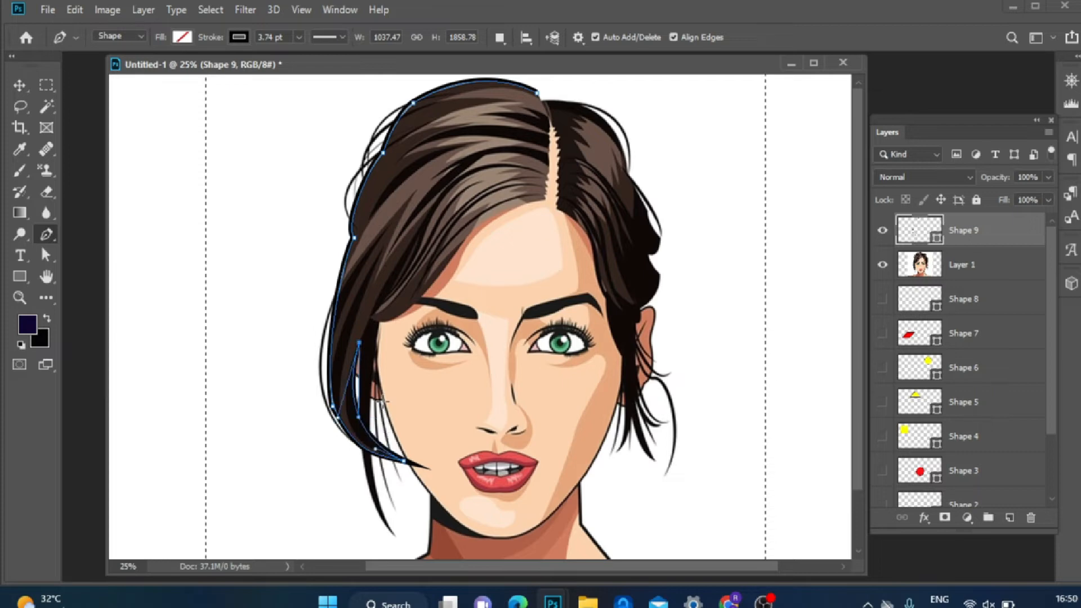
pyautogui.hotkey('ctrl', 'z')
pyautogui.moveTo(359, 342); pyautogui.dragTo(370, 425)
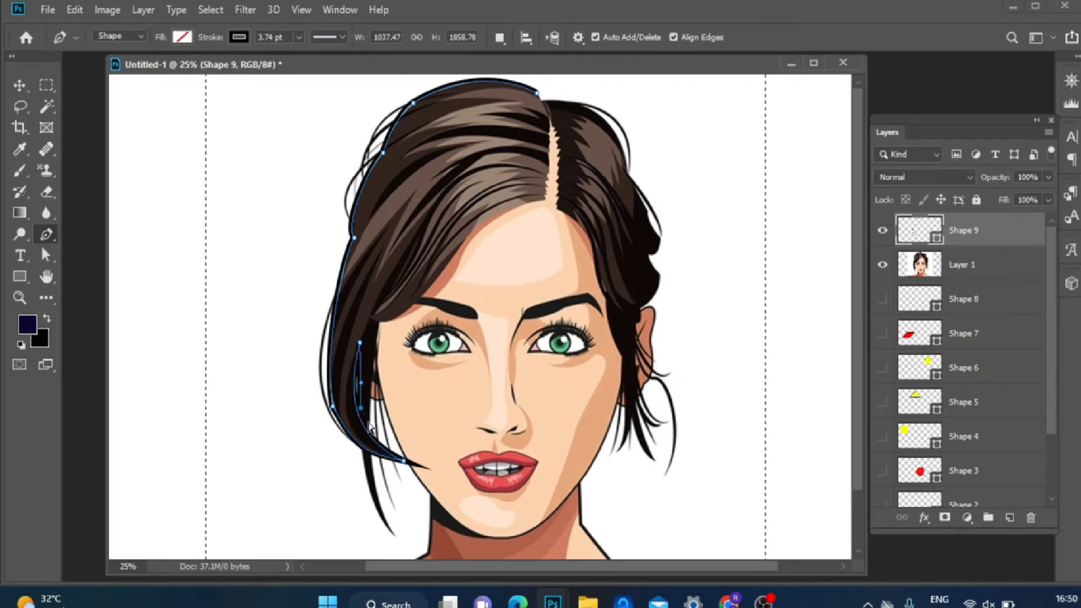
pyautogui.hotkey('ctrl', 'z')
# - Outline the thin hanging hair strand down to its tip and back up to the face edge beside the left ear
pyautogui.moveTo(395, 536); pyautogui.dragTo(408, 496)
pyautogui.keyDown('alt'); pyautogui.click(394, 469); pyautogui.keyUp('alt')
pyautogui.keyDown('alt'); pyautogui.click(370, 330); pyautogui.keyUp('alt')
pyautogui.moveTo(370, 331); pyautogui.dragTo(380, 306)
pyautogui.keyDown('alt'); pyautogui.click(385, 334); pyautogui.keyUp('alt')
# - Continue the portrait outline along the left cheek to the jaw and down the neck to the shoulder
pyautogui.moveTo(463, 466)
pyautogui.mouseDown()
pyautogui.moveTo(447, 463)
pyautogui.moveTo(468, 449)
pyautogui.mouseUp()
pyautogui.hotkey('ctrl', 'z')
pyautogui.keyDown('alt'); pyautogui.click(432, 428); pyautogui.keyUp('alt')
pyautogui.moveTo(428, 487); pyautogui.dragTo(412, 498)
# - Trace the left strap and shoulder, the portrait's bottom edge and the right shoulder curve, to about 2752 by 2655 px overall
pyautogui.click(379, 507)
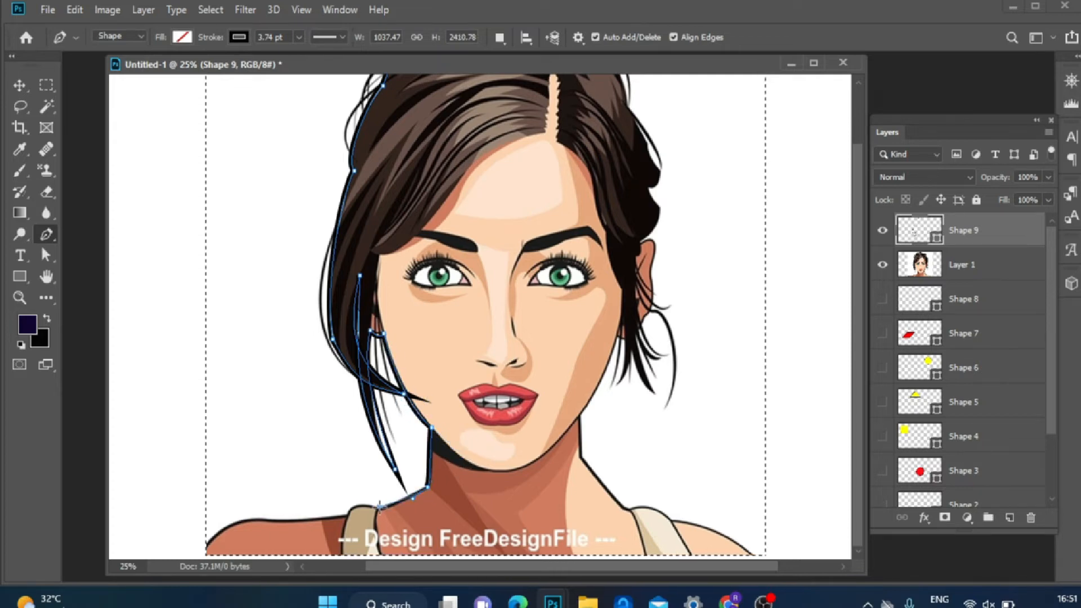
pyautogui.hotkey('ctrl', 'z')
pyautogui.moveTo(348, 513); pyautogui.dragTo(346, 528)
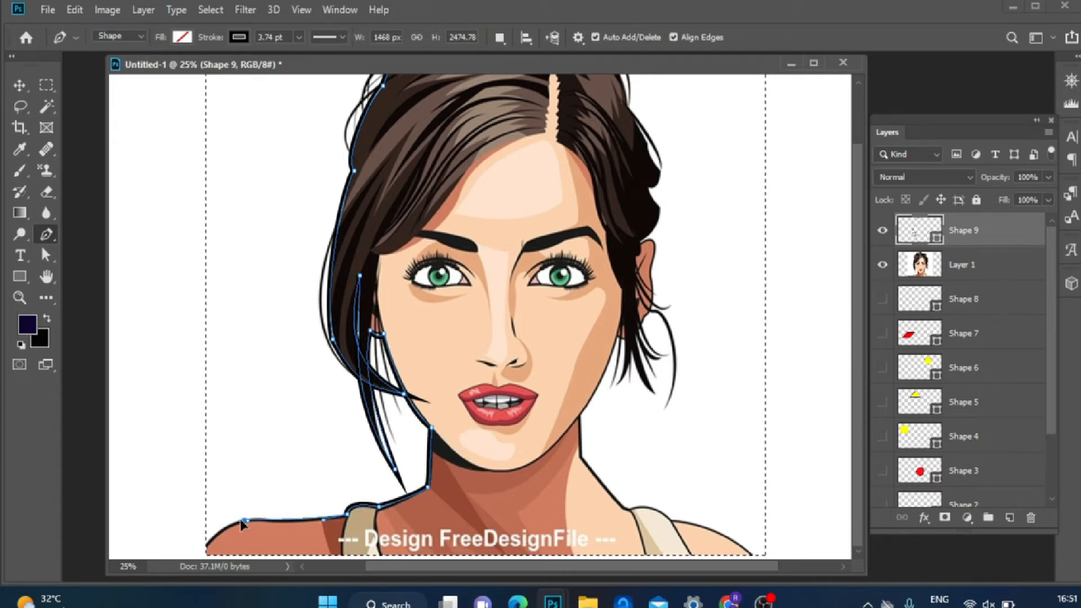
pyautogui.moveTo(241, 524); pyautogui.dragTo(229, 534)
pyautogui.moveTo(672, 519); pyautogui.dragTo(644, 530)
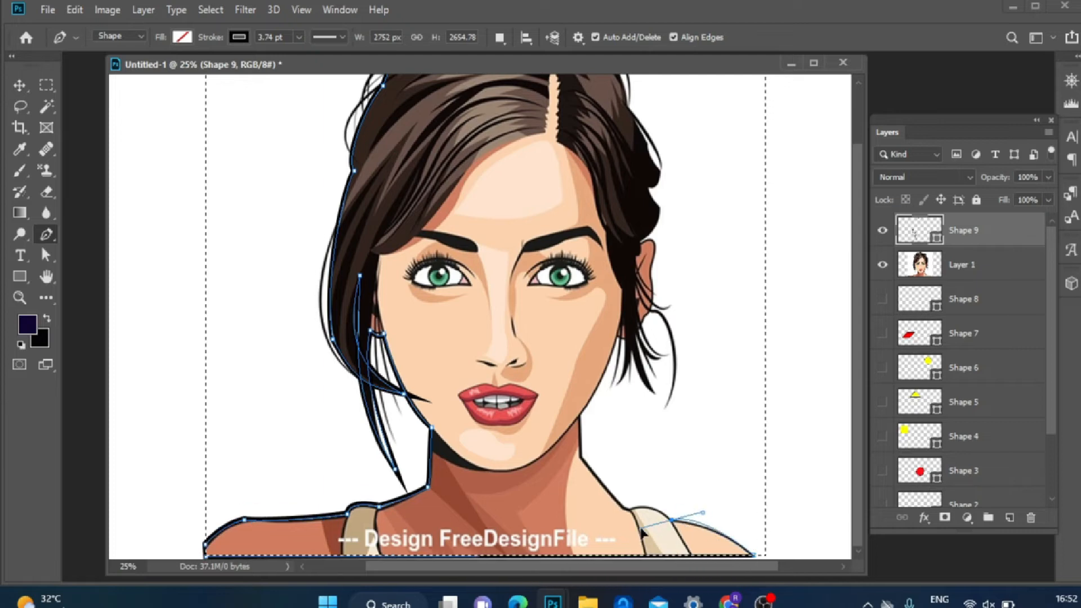
# - Continue the portrait outline from the right shoulder up the neck and along the jaw to the cheek beside the right ear
pyautogui.click(628, 510)
pyautogui.click(580, 457)
pyautogui.click(580, 415)
pyautogui.moveTo(618, 336); pyautogui.dragTo(626, 315)
# - Trace the pointed hair wisps hanging below the right ear, following each tip and notch up to the earlobe
pyautogui.click(623, 340)
pyautogui.click(618, 384)
pyautogui.click(629, 363)
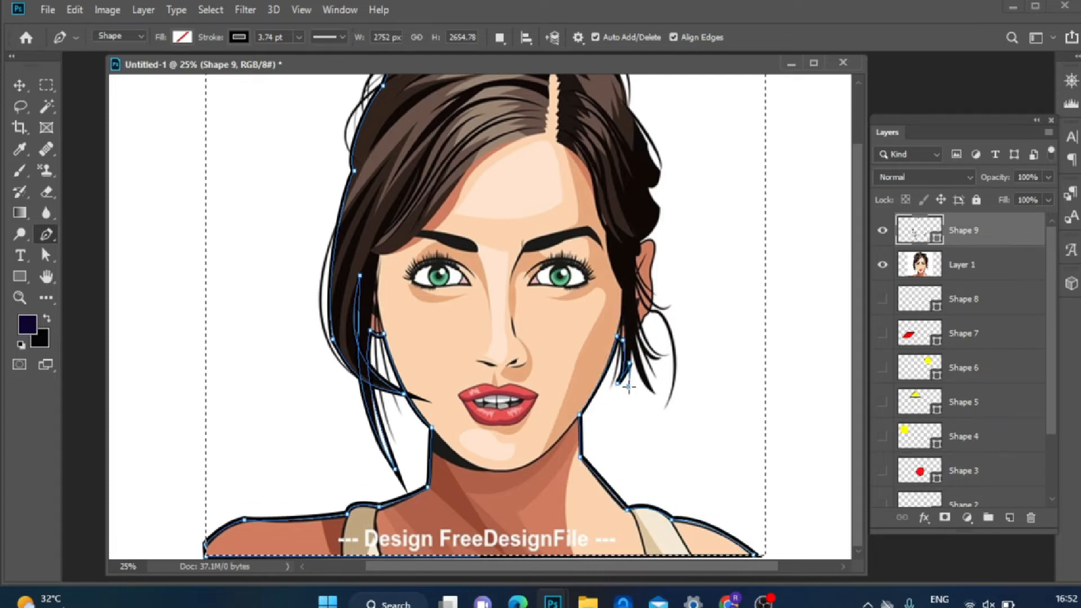
pyautogui.click(628, 387)
pyautogui.click(634, 357)
pyautogui.click(653, 393)
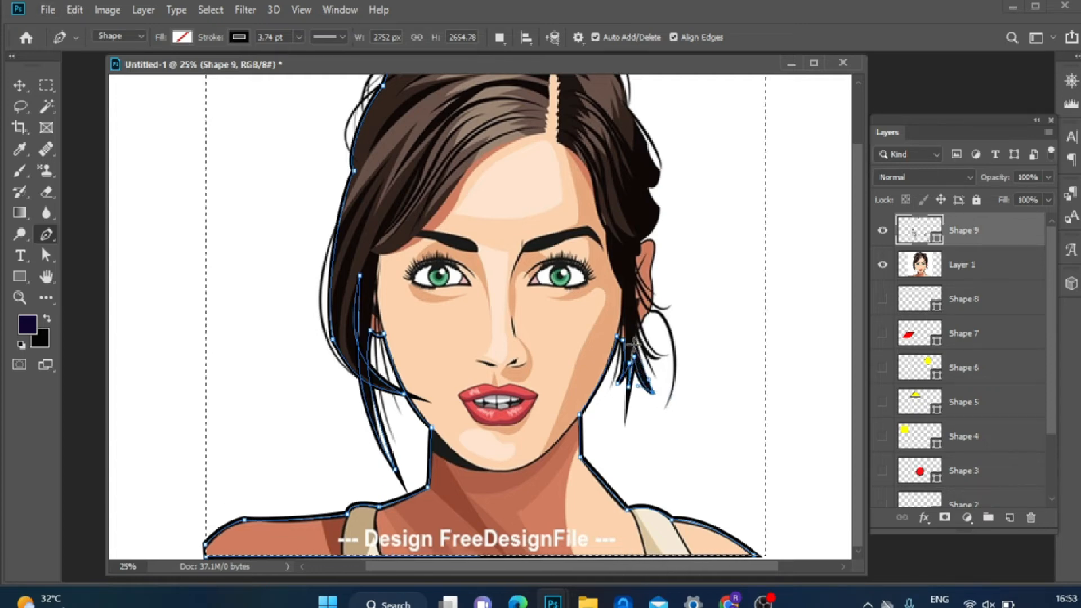
pyautogui.click(635, 344)
pyautogui.click(649, 379)
pyautogui.click(636, 336)
pyautogui.click(659, 359)
pyautogui.click(640, 328)
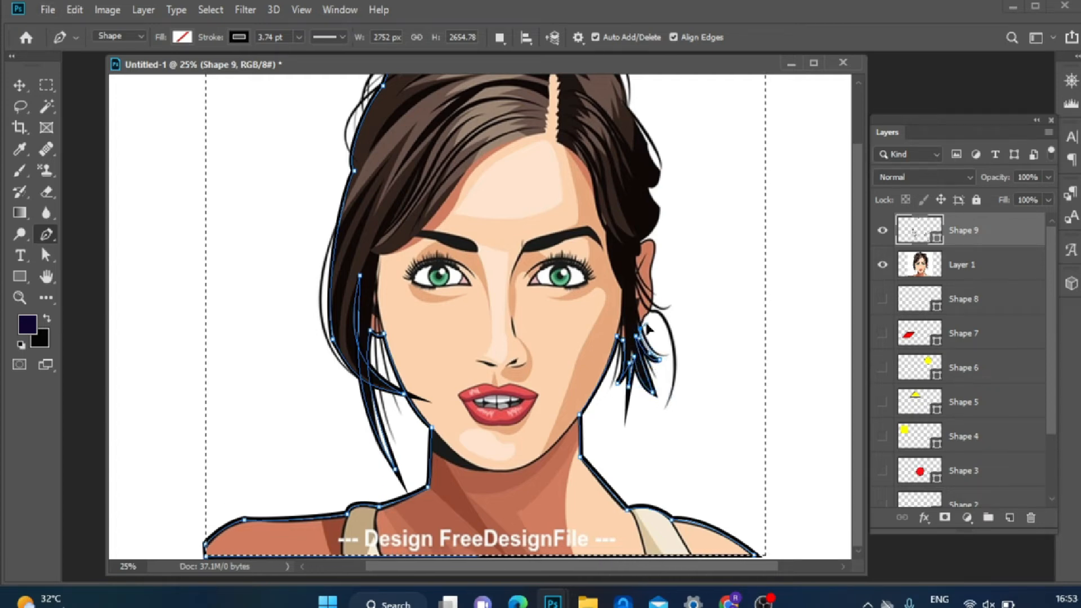
# - Trace the right ear and the outer hair edge up to the crown, closing the portrait outline at the parting
pyautogui.moveTo(652, 279); pyautogui.dragTo(650, 196)
pyautogui.click(640, 242)
pyautogui.click(649, 188)
pyautogui.scroll(2, 651, 191)
pyautogui.moveTo(661, 238); pyautogui.dragTo(628, 150)
pyautogui.moveTo(544, 100); pyautogui.dragTo(534, 85)
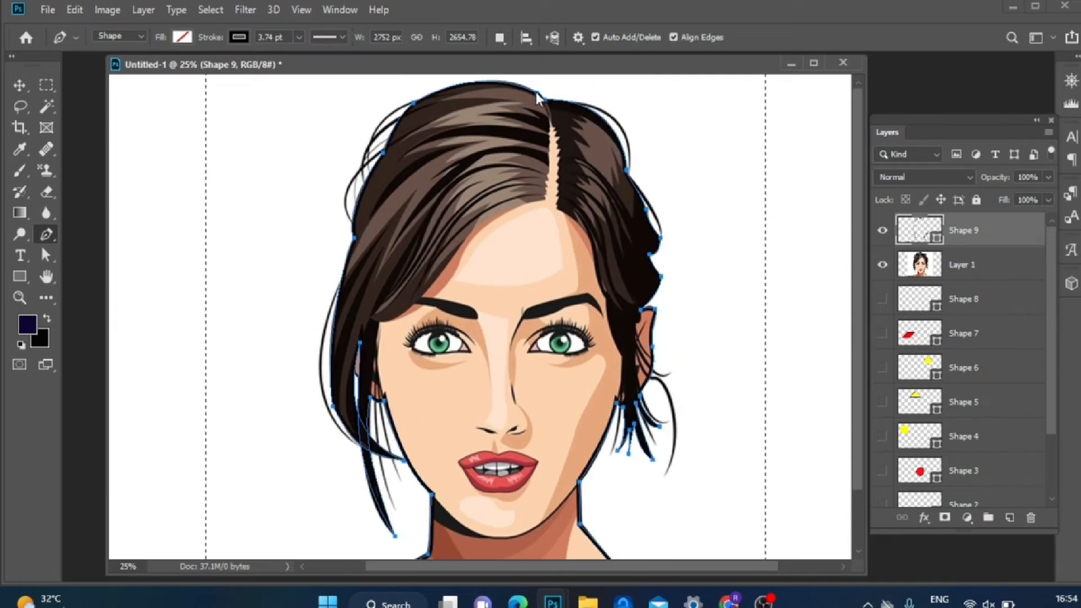
# - Display the document's paths, check the Work Path, and select the Shape 9 Shape Path
pyautogui.click(338, 10)
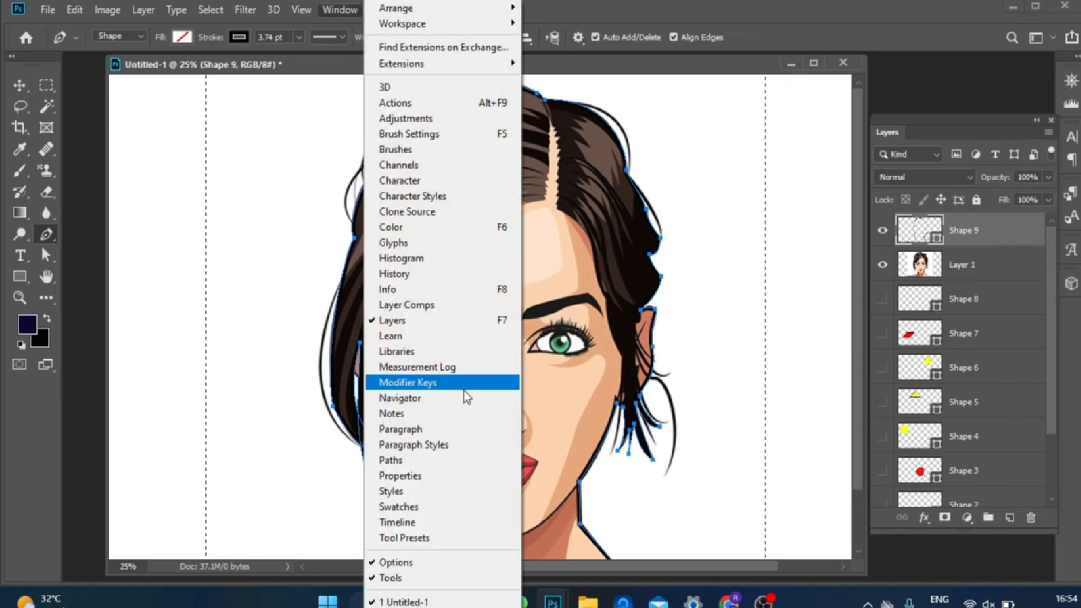
pyautogui.click(447, 461)
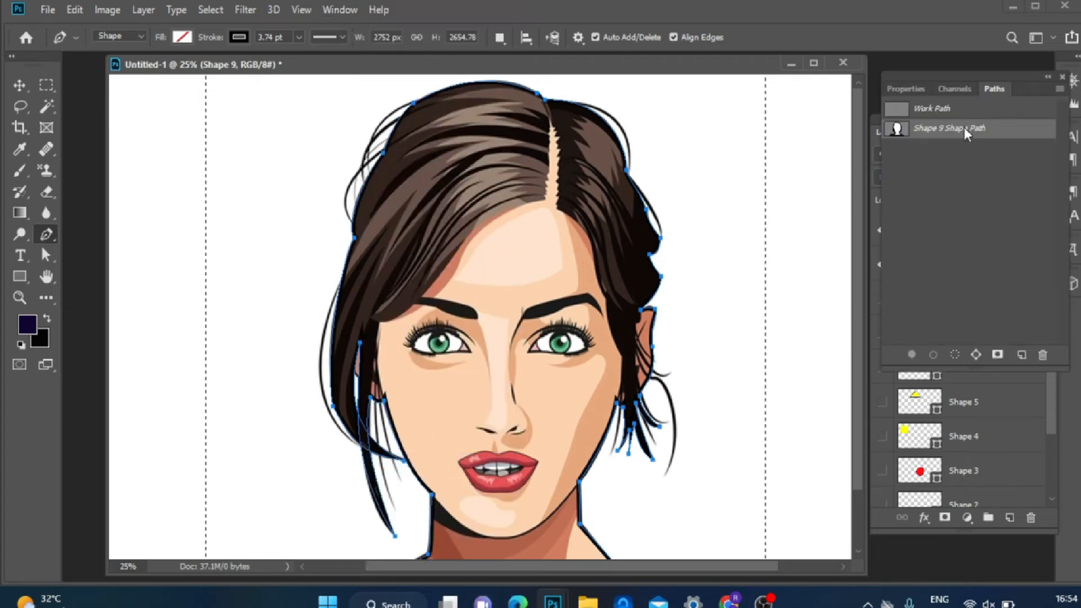
pyautogui.click(924, 109)
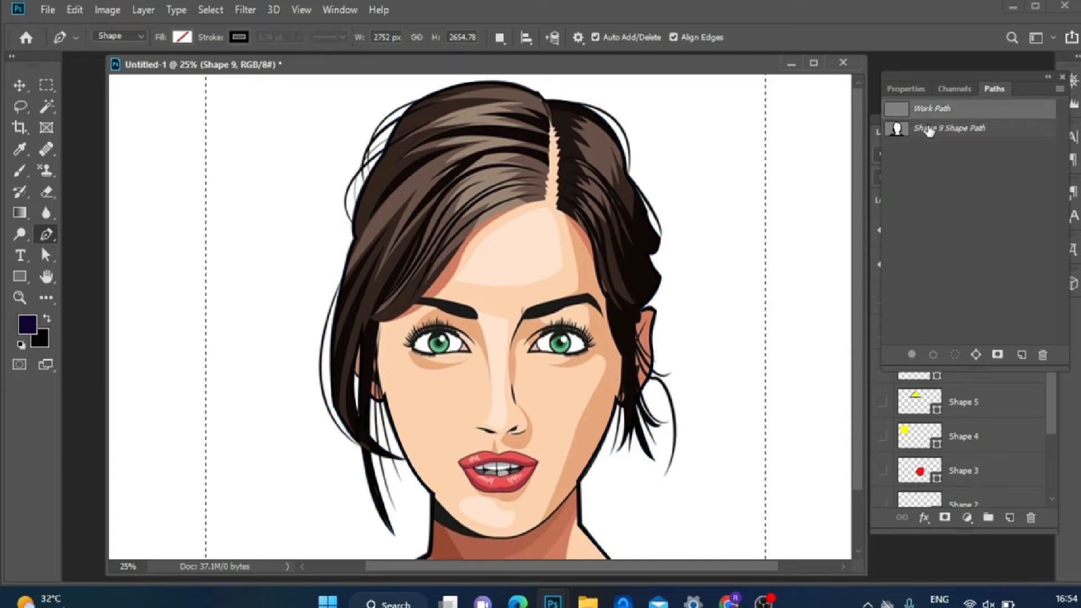
pyautogui.click(928, 128)
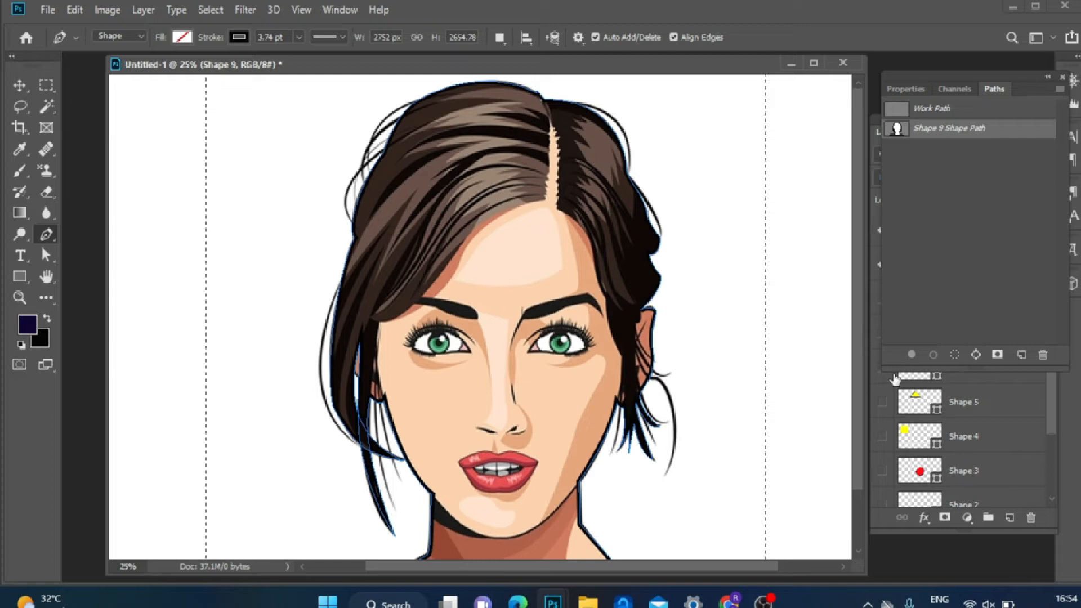
# - Copy the Layer 1 portrait onto two new layers and hide Layer 2 and Layer 1
pyautogui.click(869, 448)
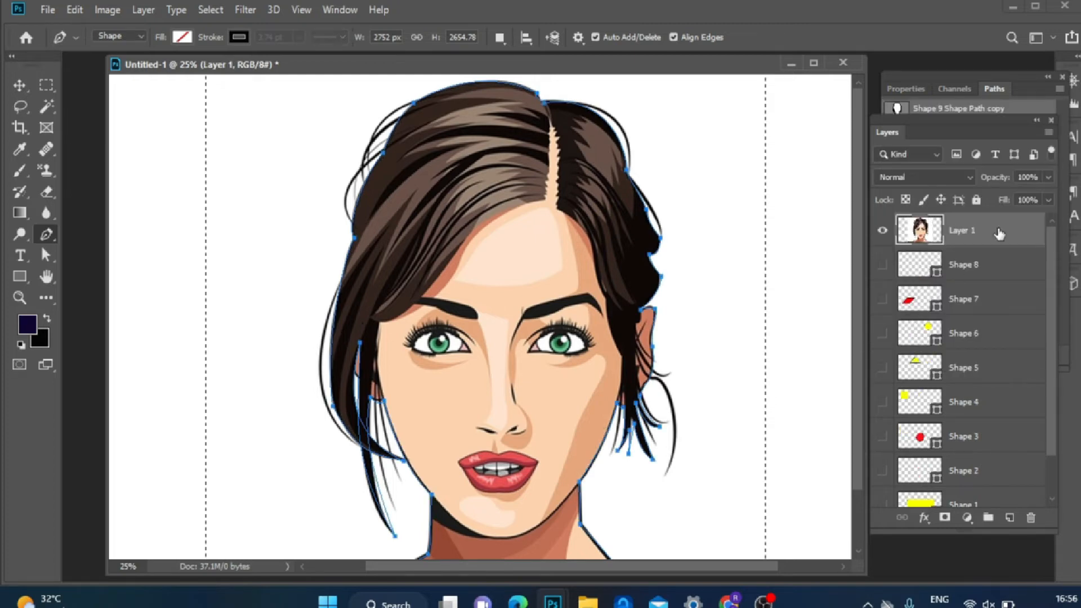
pyautogui.hotkey('ctrl', 'j')
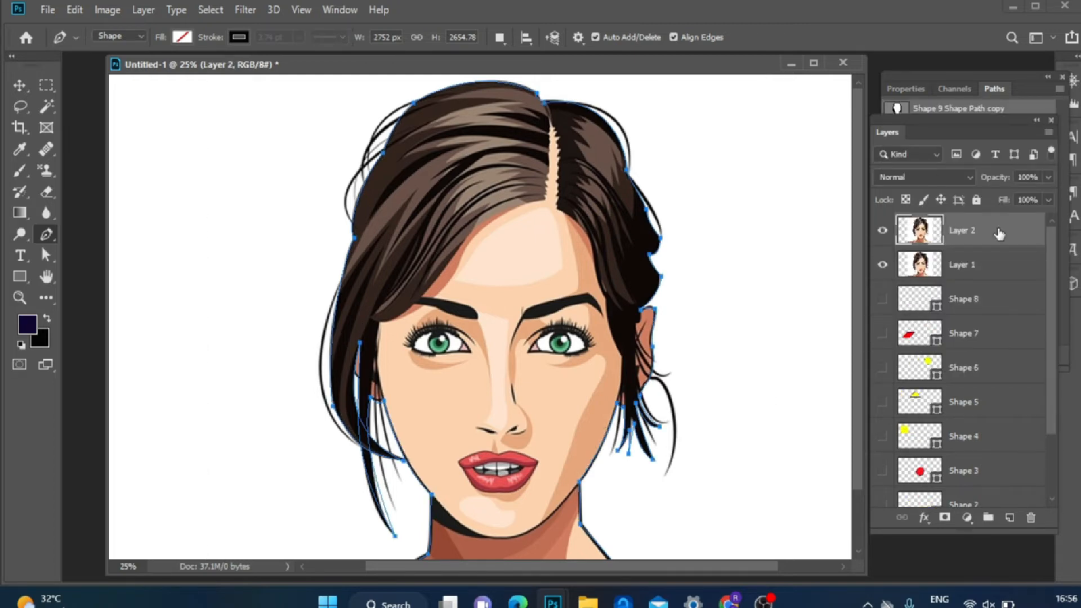
pyautogui.hotkey('ctrl', 'j')
pyautogui.click(882, 264)
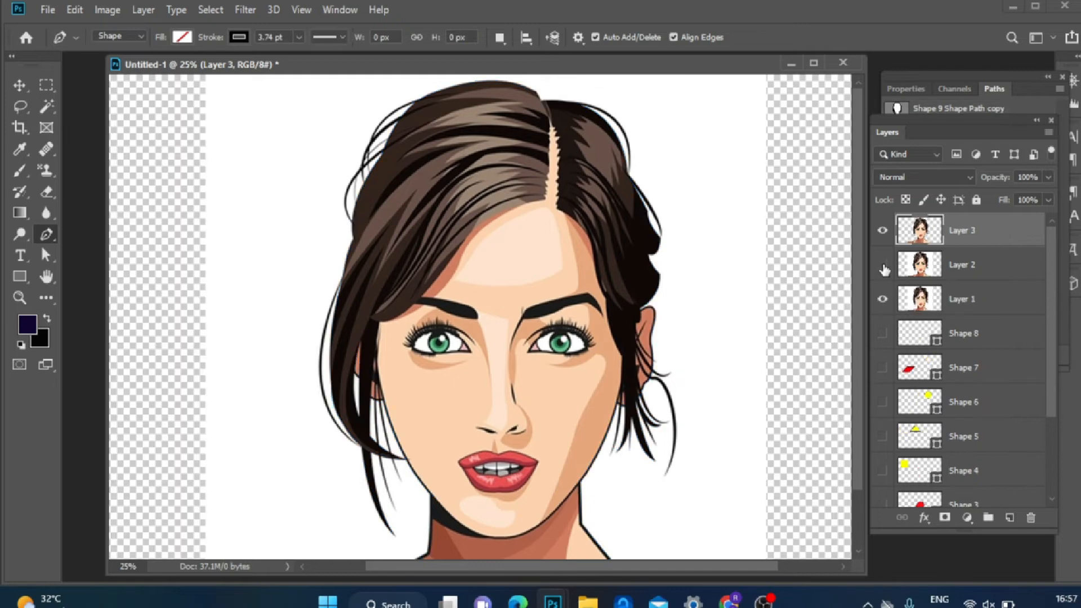
pyautogui.click(883, 303)
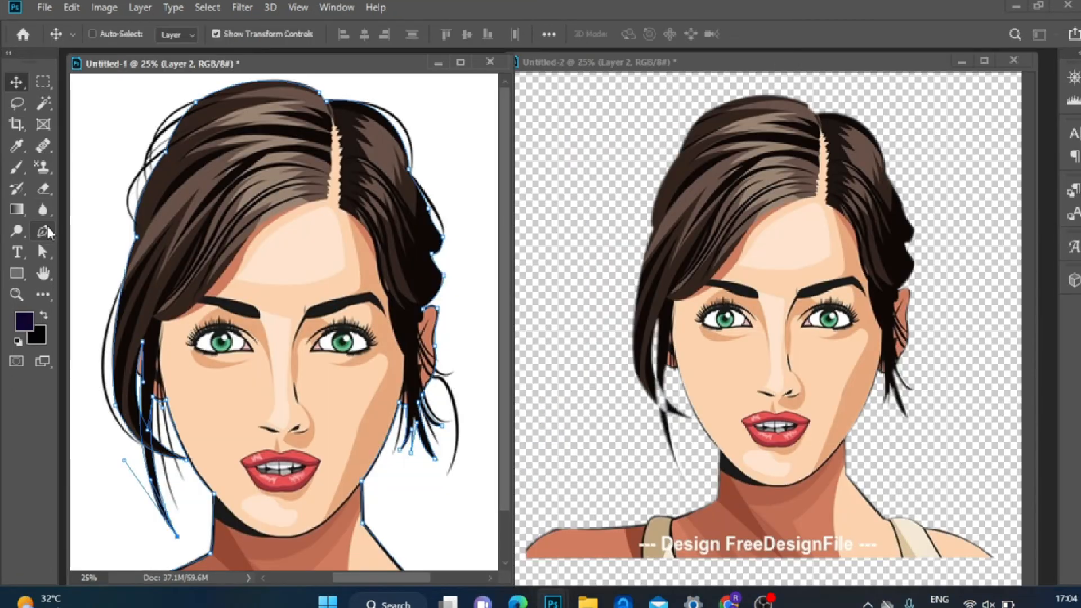
# - Show the bridal dress reference on Layer 4, place it above WOMEN FIGURE, and lower its opacity to 27%
pyautogui.click(37, 241)
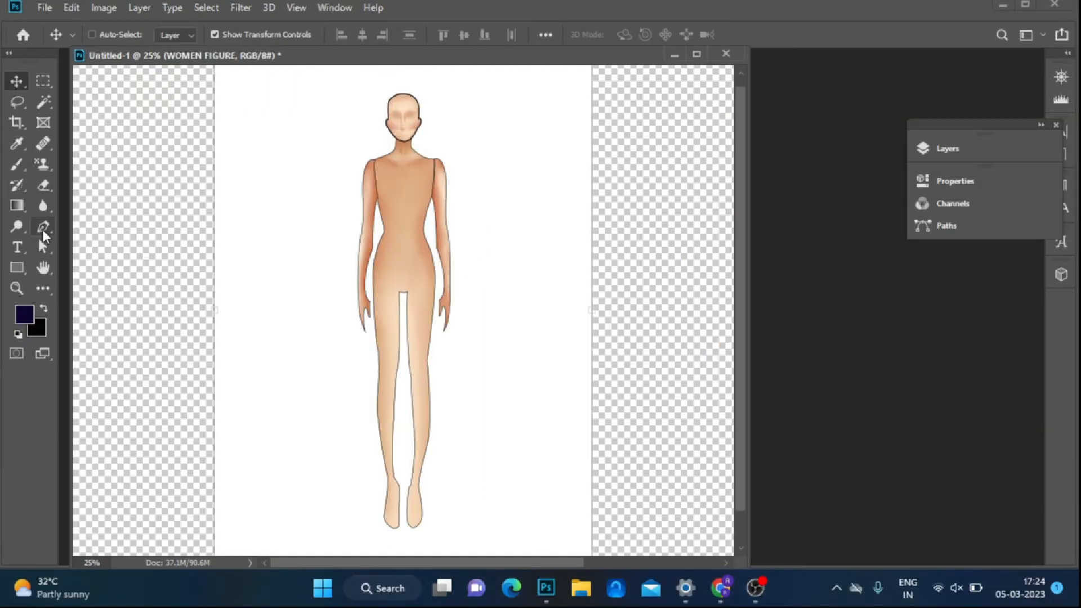
pyautogui.click(43, 228)
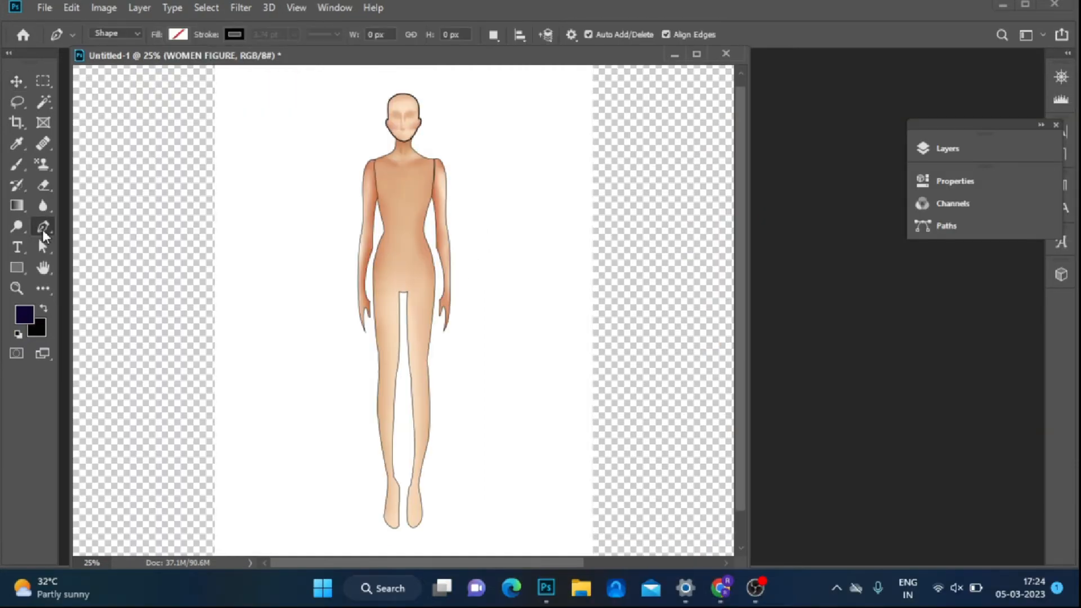
pyautogui.click(991, 145)
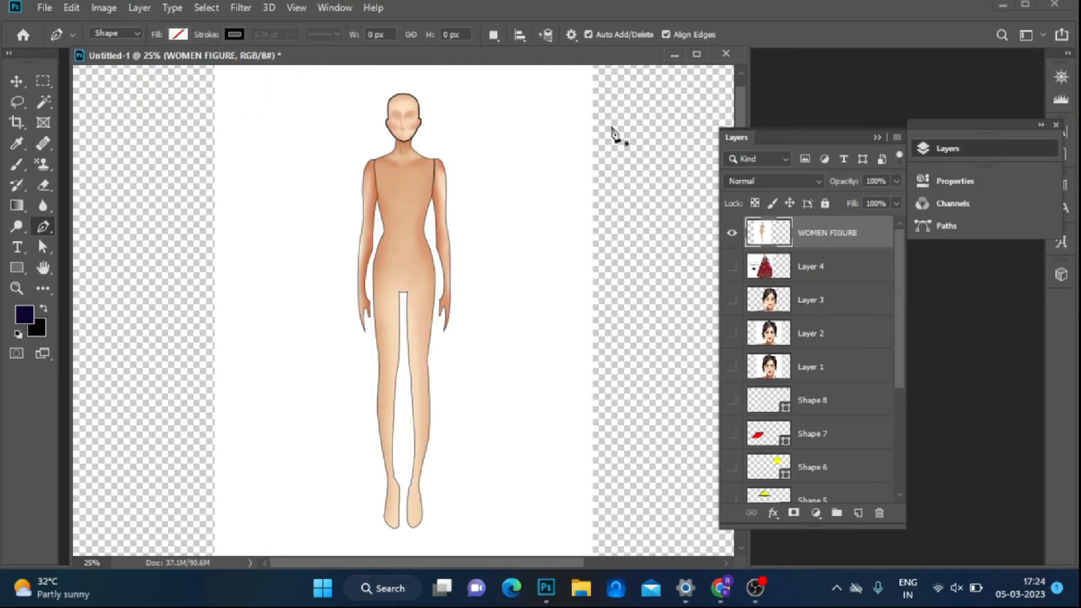
pyautogui.click(791, 281)
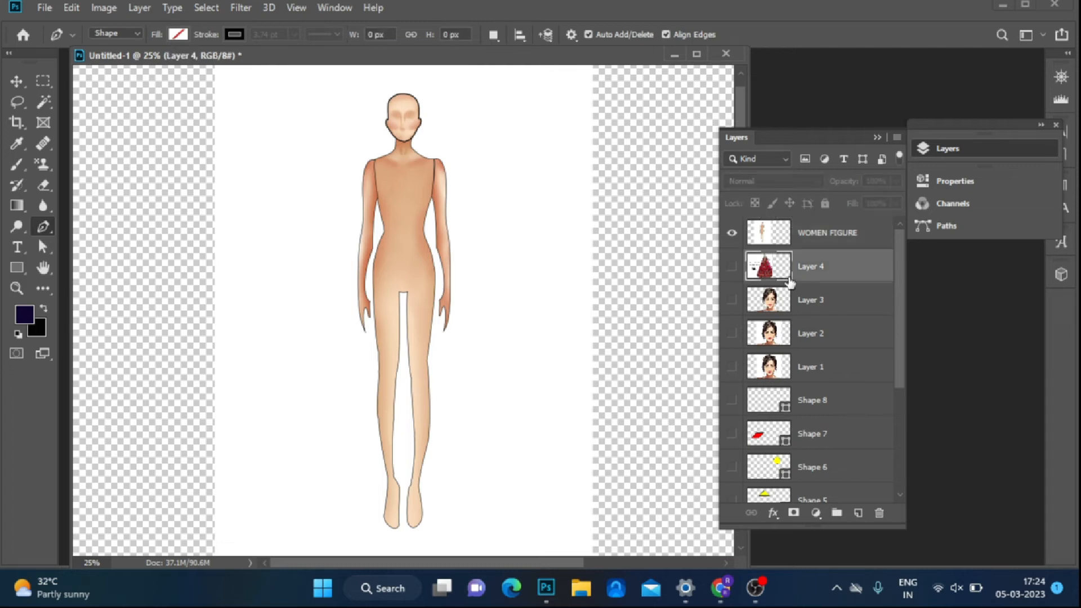
pyautogui.click(731, 268)
pyautogui.moveTo(781, 269); pyautogui.dragTo(784, 235)
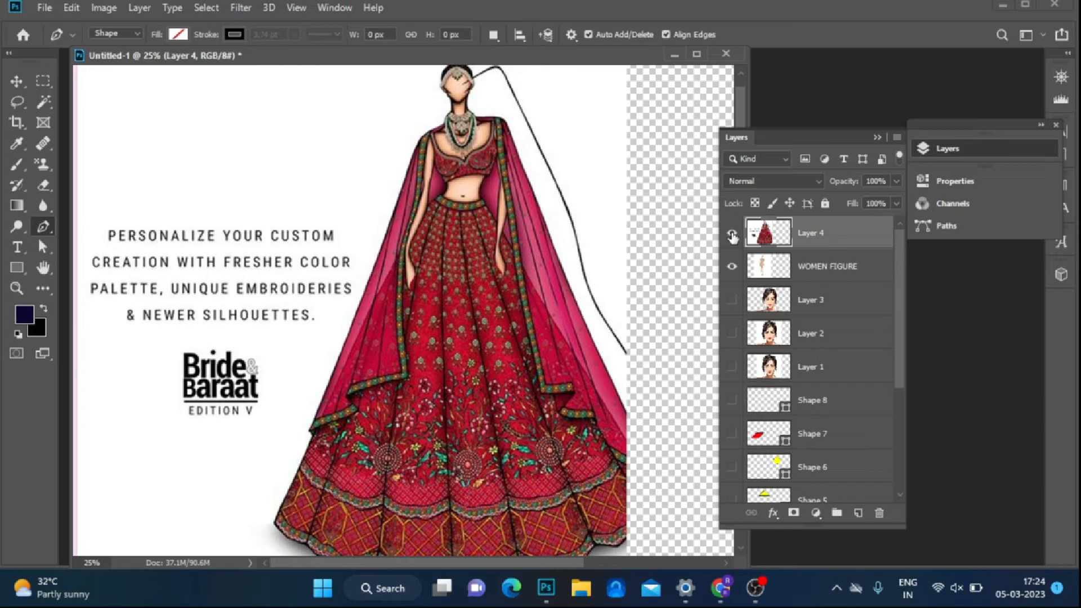
pyautogui.click(896, 181)
pyautogui.moveTo(897, 199); pyautogui.dragTo(842, 203)
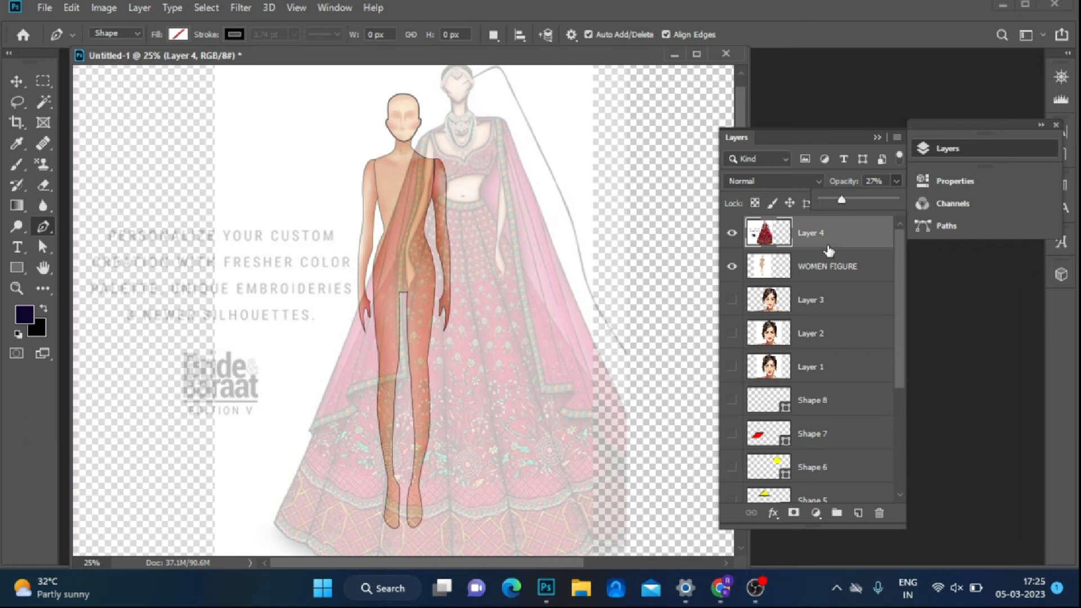
pyautogui.click(829, 250)
# - Move the bridal dress reference over the body figure and scale it proportionally to 88.34% so the bodies align
pyautogui.click(16, 82)
pyautogui.moveTo(521, 259); pyautogui.dragTo(458, 259)
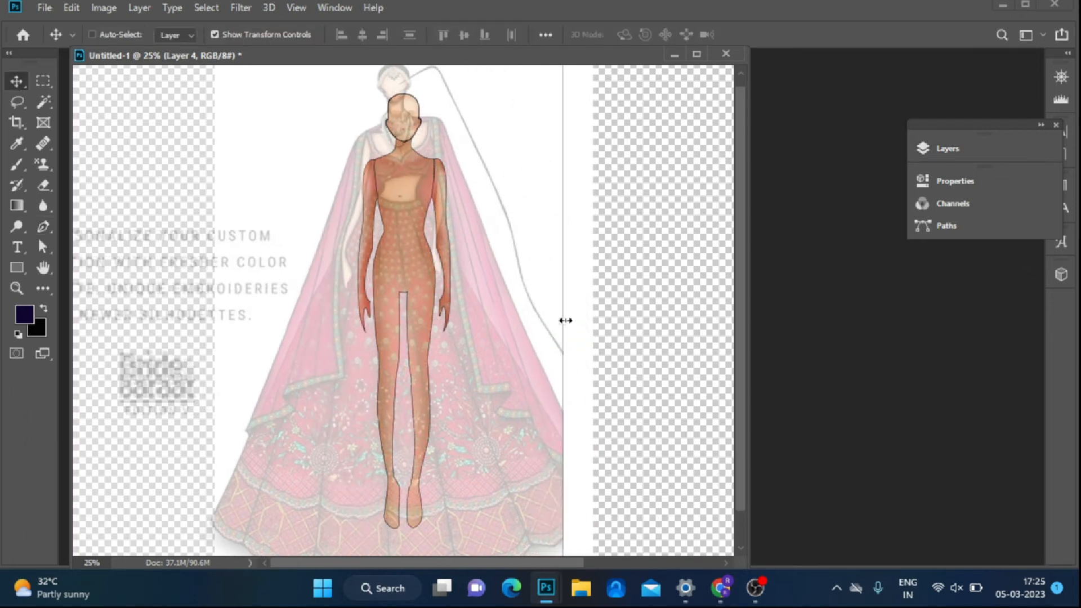
pyautogui.moveTo(565, 320); pyautogui.dragTo(473, 320)
pyautogui.moveTo(356, 338); pyautogui.dragTo(428, 354)
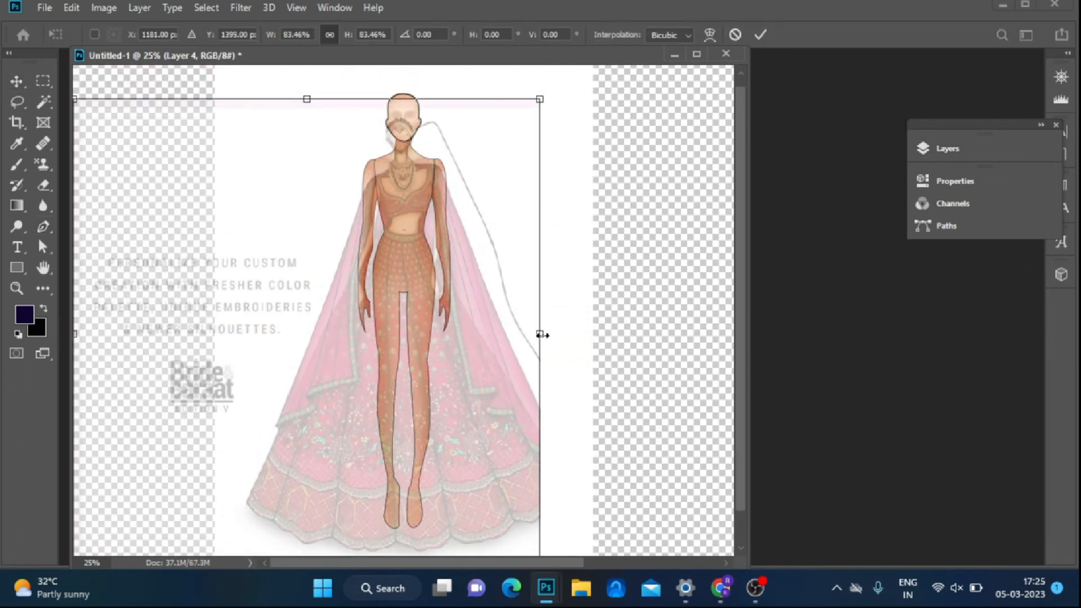
pyautogui.moveTo(542, 335)
pyautogui.mouseDown()
pyautogui.moveTo(478, 349)
pyautogui.moveTo(541, 350)
pyautogui.moveTo(560, 336)
pyautogui.mouseUp()
pyautogui.moveTo(504, 340)
pyautogui.mouseDown()
pyautogui.moveTo(494, 341)
pyautogui.moveTo(558, 336)
pyautogui.moveTo(510, 347)
pyautogui.mouseUp()
# - Raise the dress reference's opacity to 91% and add a new empty layer above it for Pen tool drawing
pyautogui.click(944, 145)
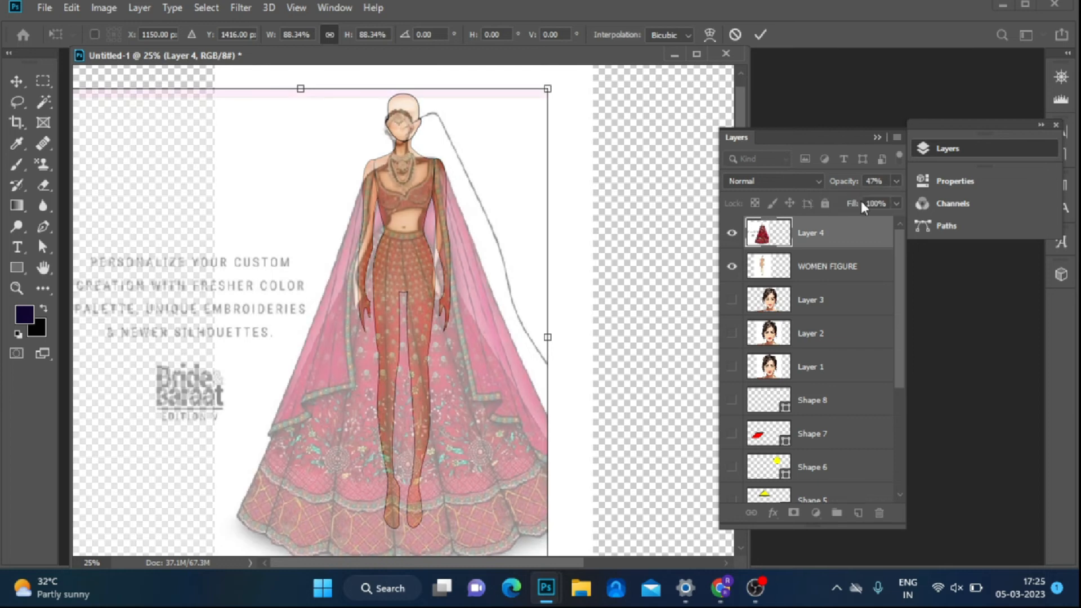
pyautogui.moveTo(869, 199); pyautogui.dragTo(888, 200)
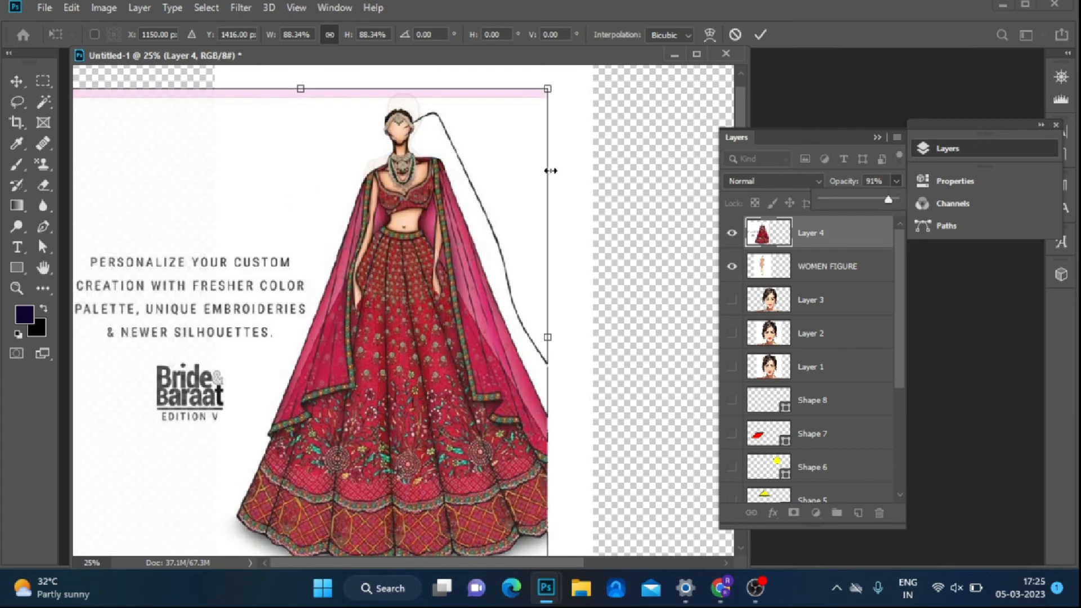
pyautogui.click(43, 226)
pyautogui.click(858, 513)
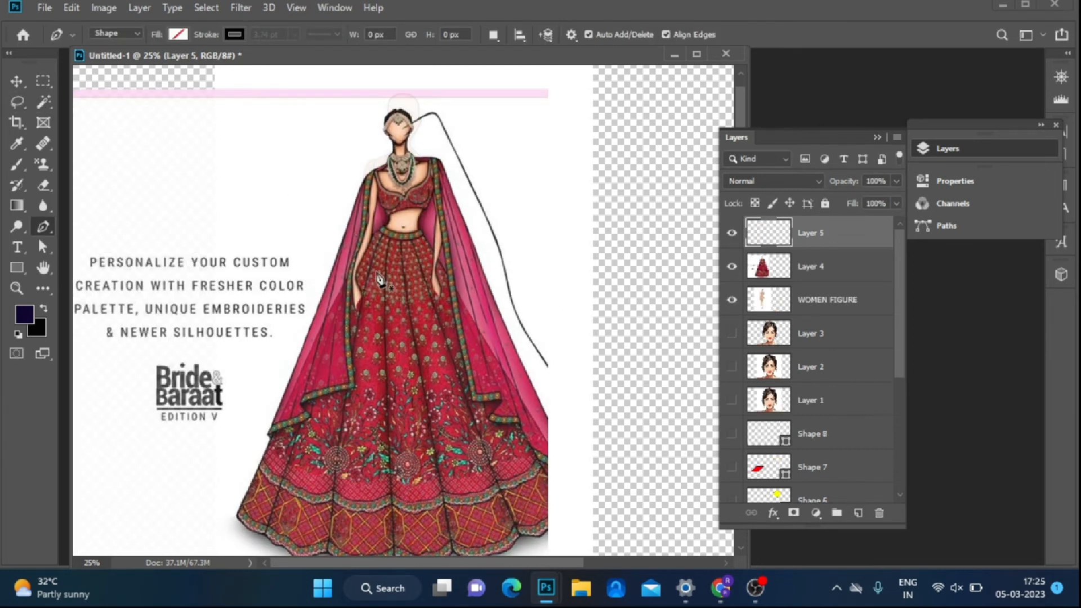
# - Draw the skirt's curved left edge from waist to hem, about 748 by 1428 px, with a black 2.43 pt stroke
pyautogui.click(383, 228)
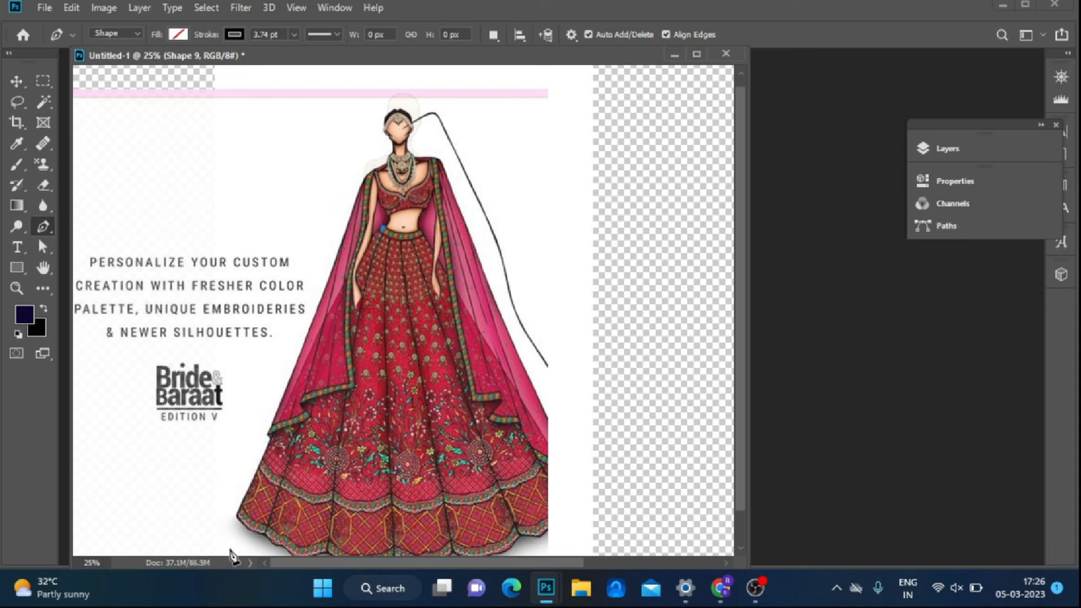
pyautogui.moveTo(236, 512)
pyautogui.mouseDown()
pyautogui.moveTo(220, 566)
pyautogui.moveTo(224, 517)
pyautogui.mouseUp()
pyautogui.hotkey('ctrl', 'z')
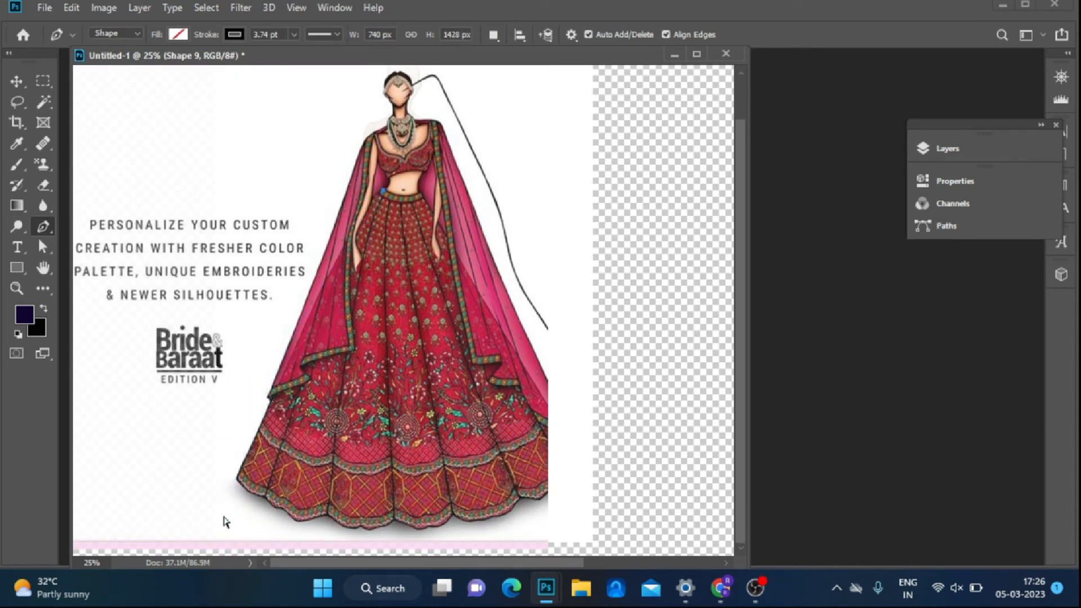
pyautogui.moveTo(318, 299); pyautogui.dragTo(312, 319)
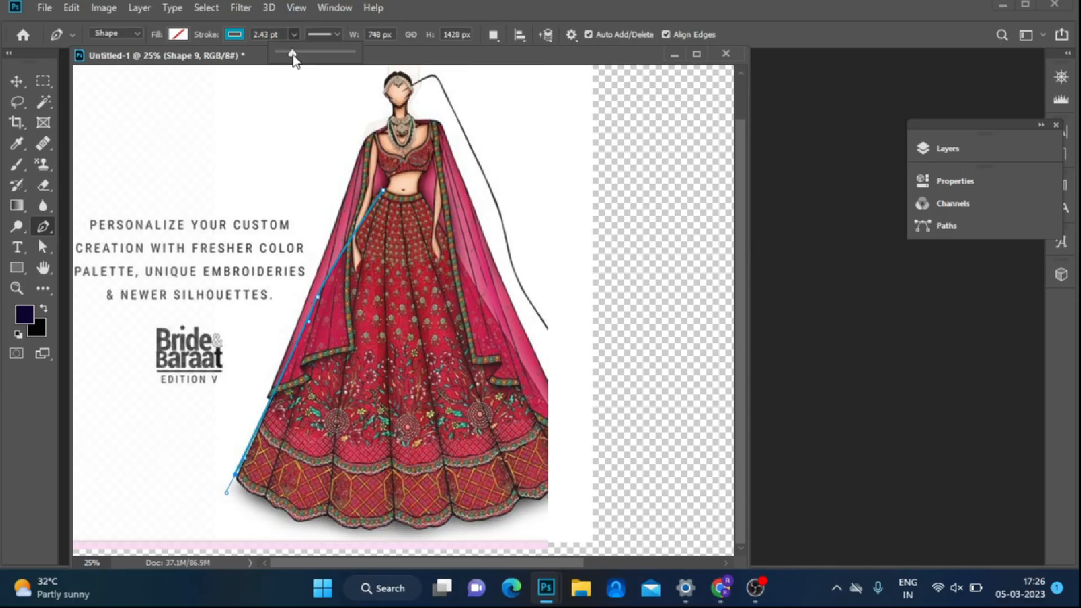
pyautogui.click(178, 34)
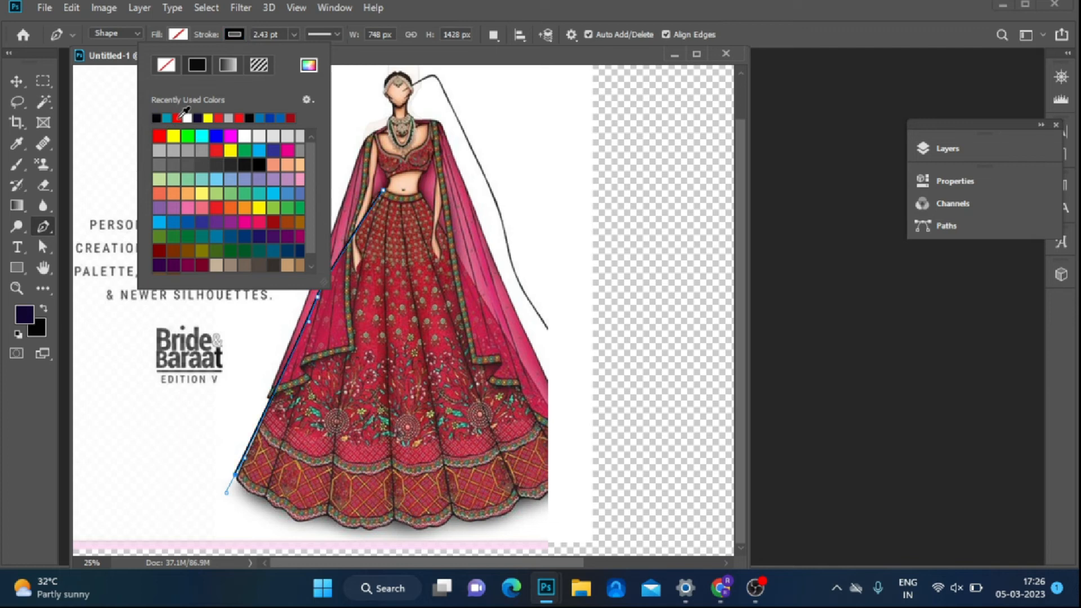
pyautogui.click(241, 36)
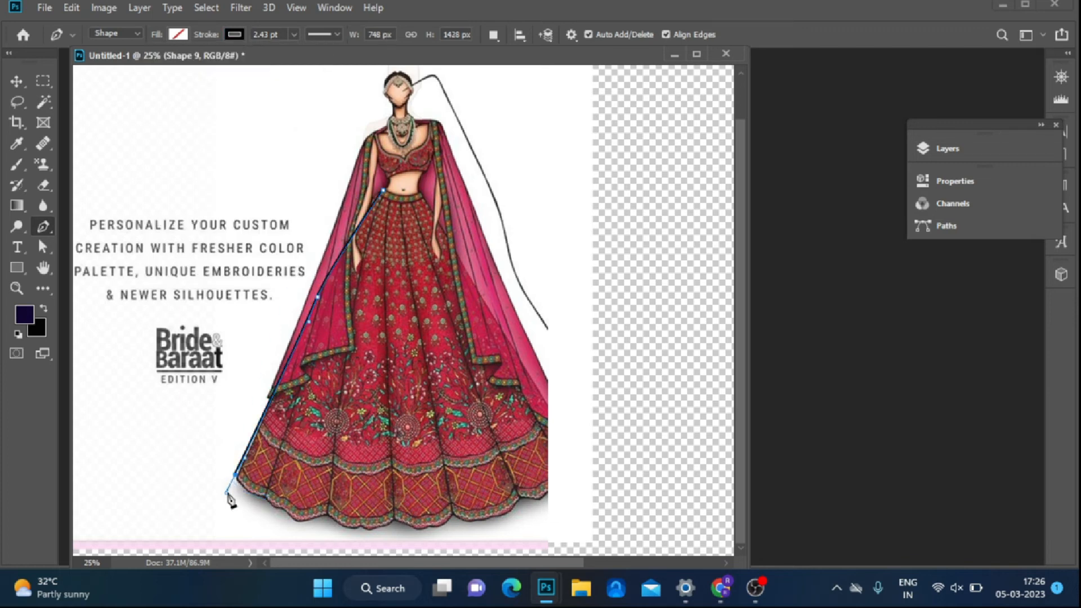
# - Trace the skirt's scalloped hem with curved segments from its left corner around to the far right edge
pyautogui.moveTo(249, 483); pyautogui.dragTo(274, 508)
pyautogui.moveTo(282, 510); pyautogui.dragTo(288, 515)
pyautogui.moveTo(416, 527); pyautogui.dragTo(454, 512)
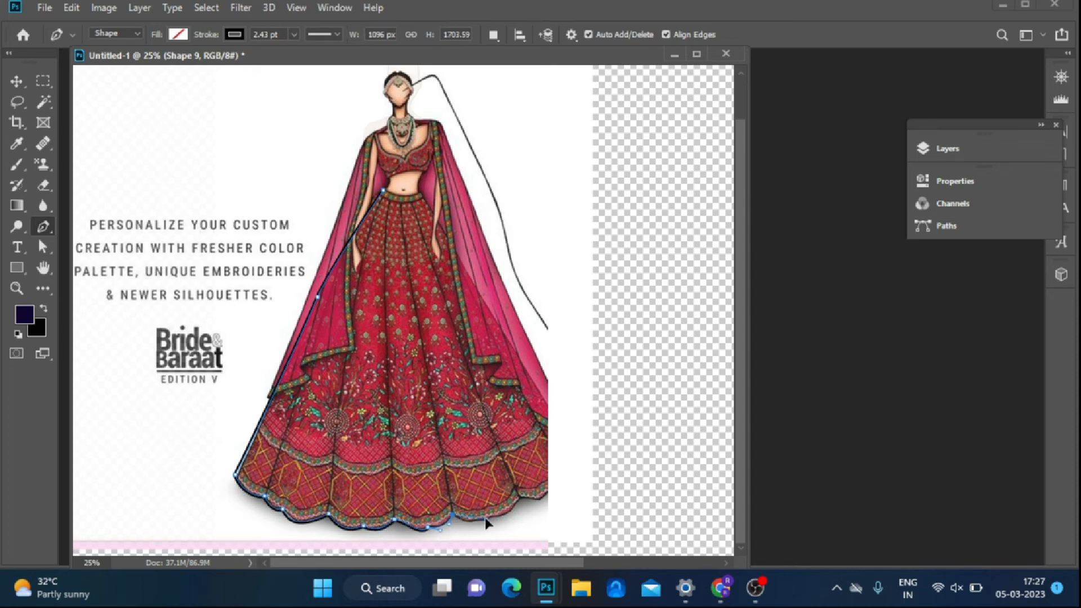
pyautogui.moveTo(520, 499); pyautogui.dragTo(559, 417)
# - Close the skirt outline up its right side and across the waist, about 1714 by 1704 px, and fill it red
pyautogui.press('alt')
pyautogui.moveTo(419, 193)
pyautogui.mouseDown()
pyautogui.moveTo(420, 177)
pyautogui.moveTo(403, 193)
pyautogui.moveTo(379, 187)
pyautogui.mouseUp()
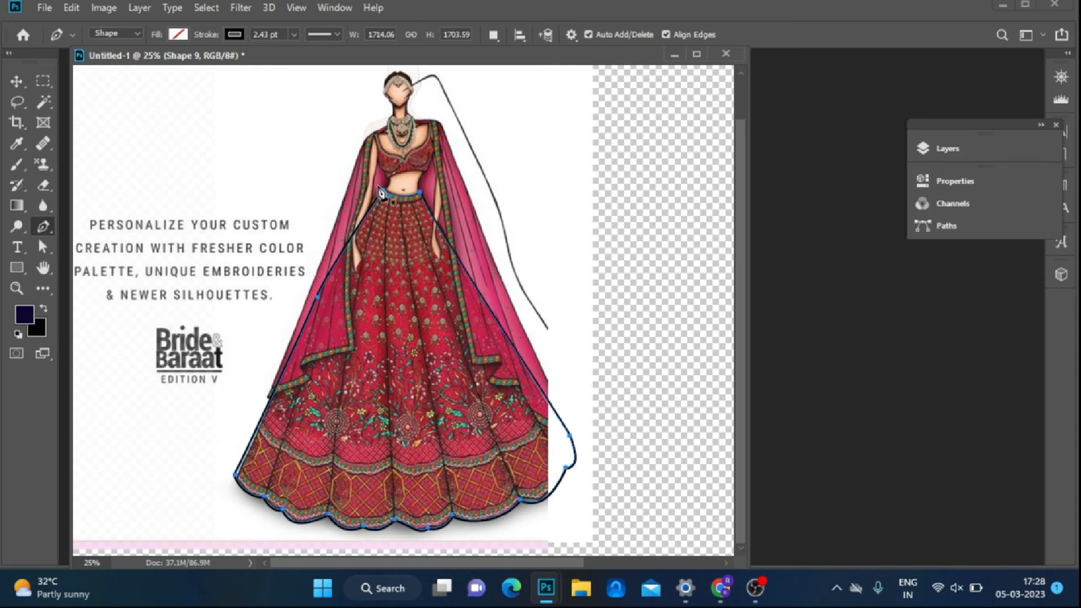
pyautogui.click(178, 34)
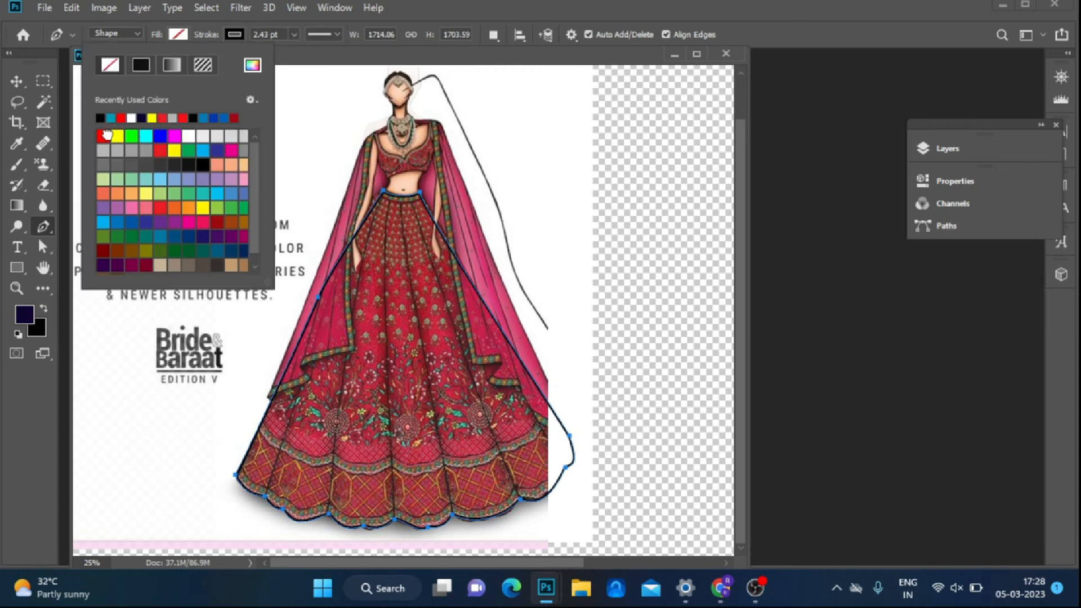
pyautogui.click(104, 136)
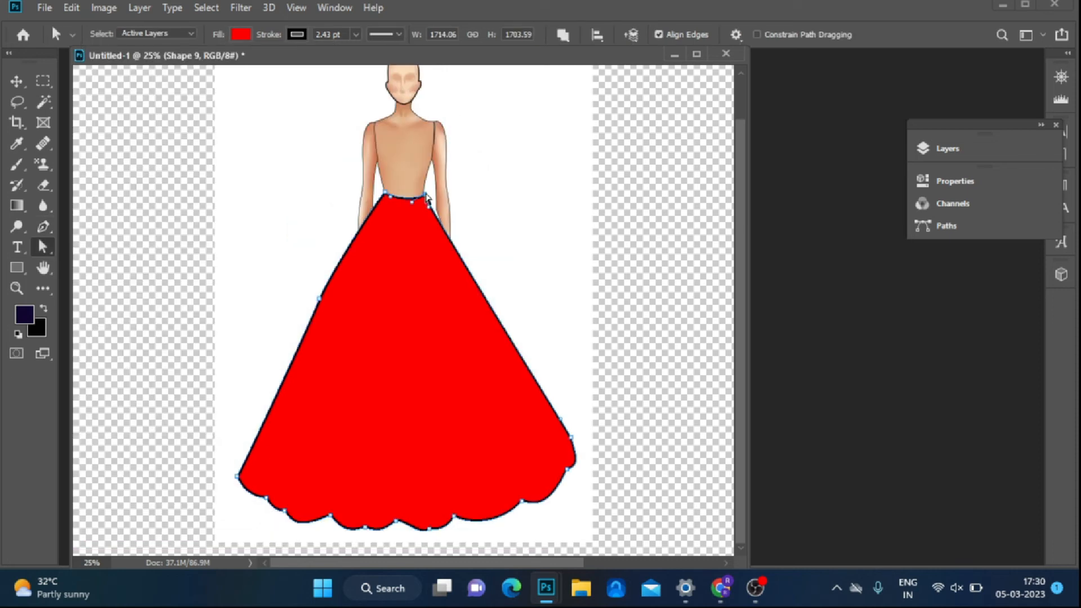
# - Add a new layer and outline half of the bodice from shoulder and neckline down to its hem and underarm with a 3.74 pt stroke
pyautogui.click(998, 154)
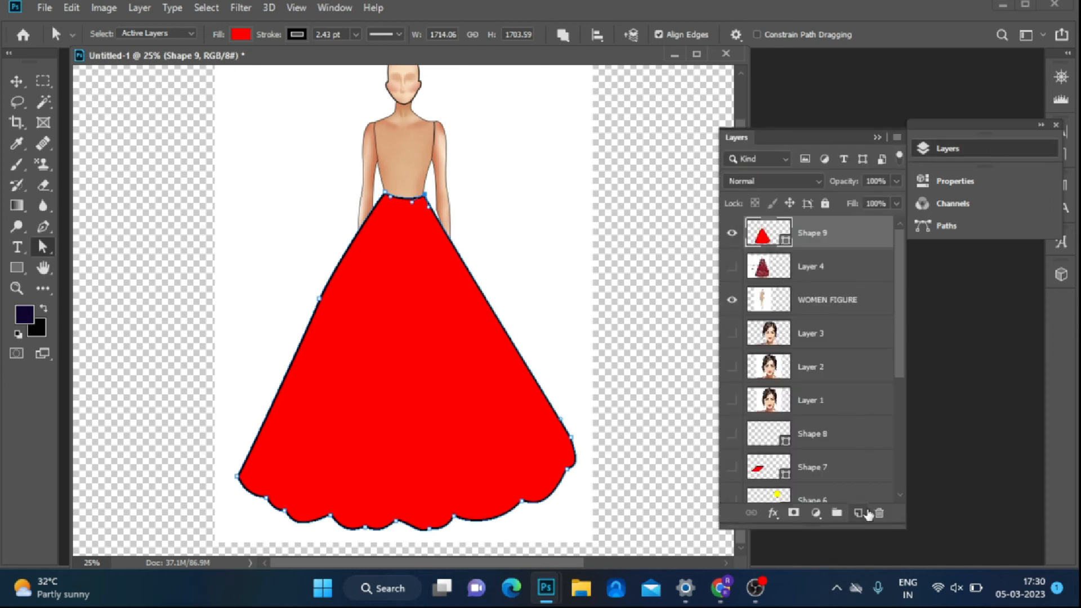
pyautogui.click(859, 513)
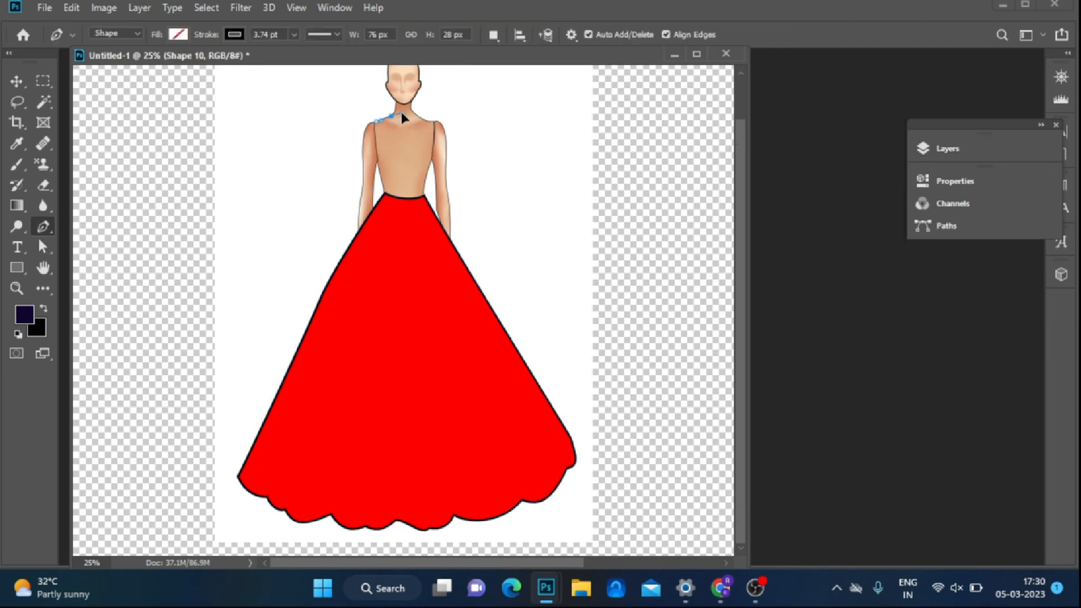
pyautogui.moveTo(401, 112)
pyautogui.mouseDown()
pyautogui.moveTo(397, 129)
pyautogui.moveTo(419, 147)
pyautogui.mouseUp()
pyautogui.press('alt')
pyautogui.click(383, 178)
pyautogui.click(376, 165)
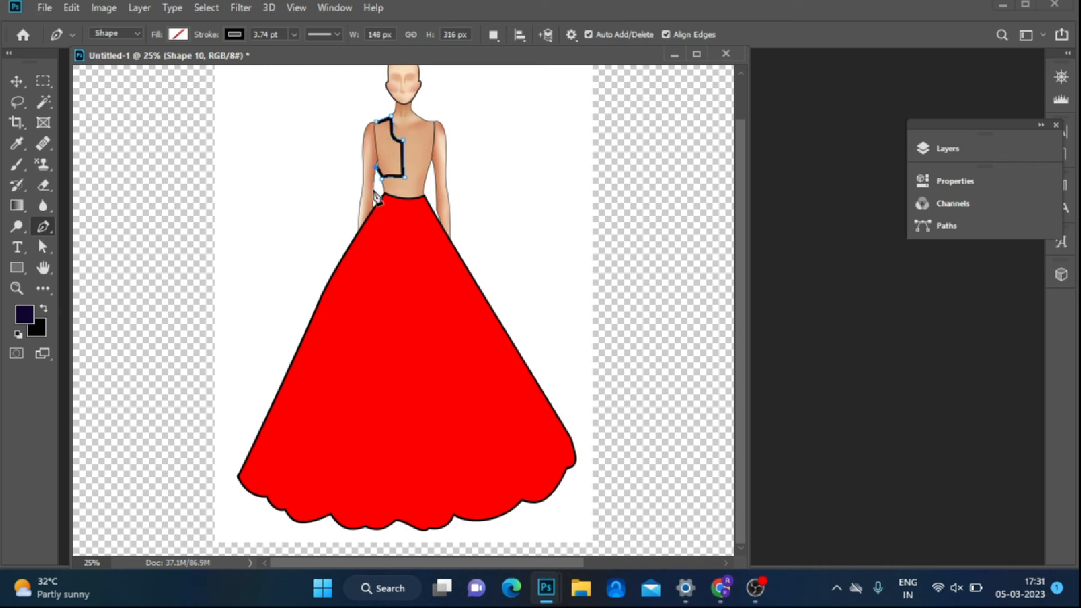
# - Outline the elbow-length sleeve back up to the shoulder, closing the half-bodice shape at about 217 by 368 px, and fill it red
pyautogui.click(373, 189)
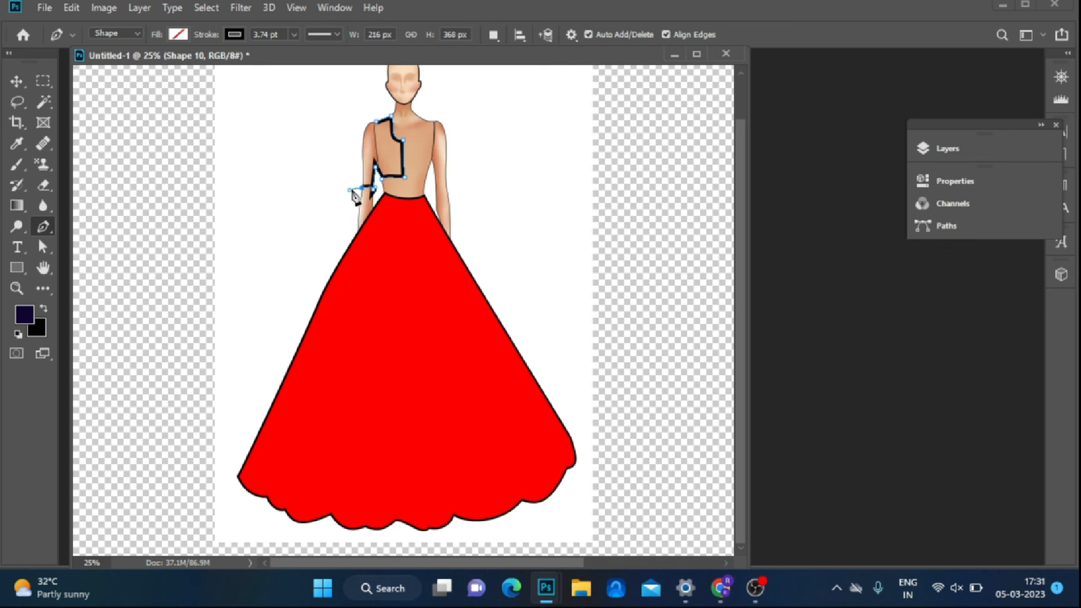
pyautogui.click(362, 187)
pyautogui.click(360, 133)
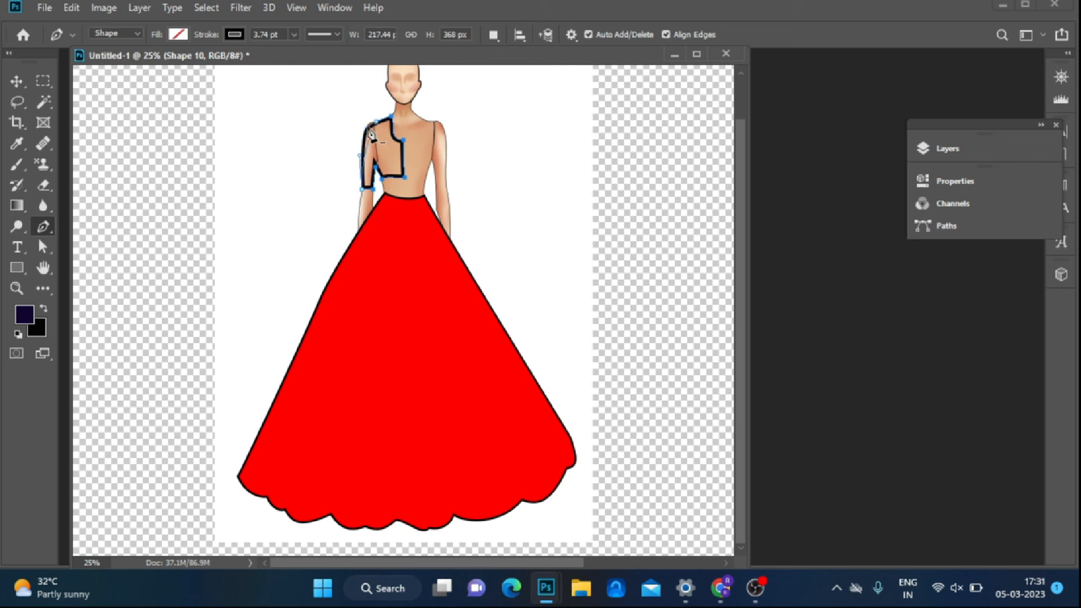
pyautogui.moveTo(371, 134); pyautogui.dragTo(364, 131)
pyautogui.click(178, 34)
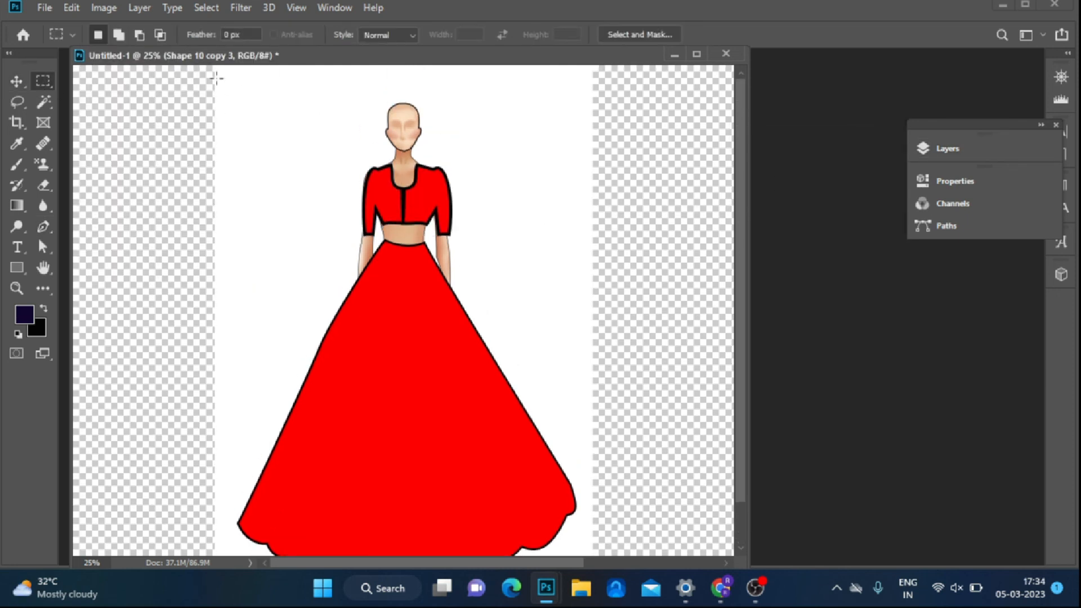
# - Marquee-select the page area around the figure and slightly adjust the WOMEN FIGURE layer with Free Transform
pyautogui.moveTo(216, 78); pyautogui.dragTo(589, 275)
pyautogui.click(17, 81)
pyautogui.click(957, 149)
pyautogui.click(788, 431)
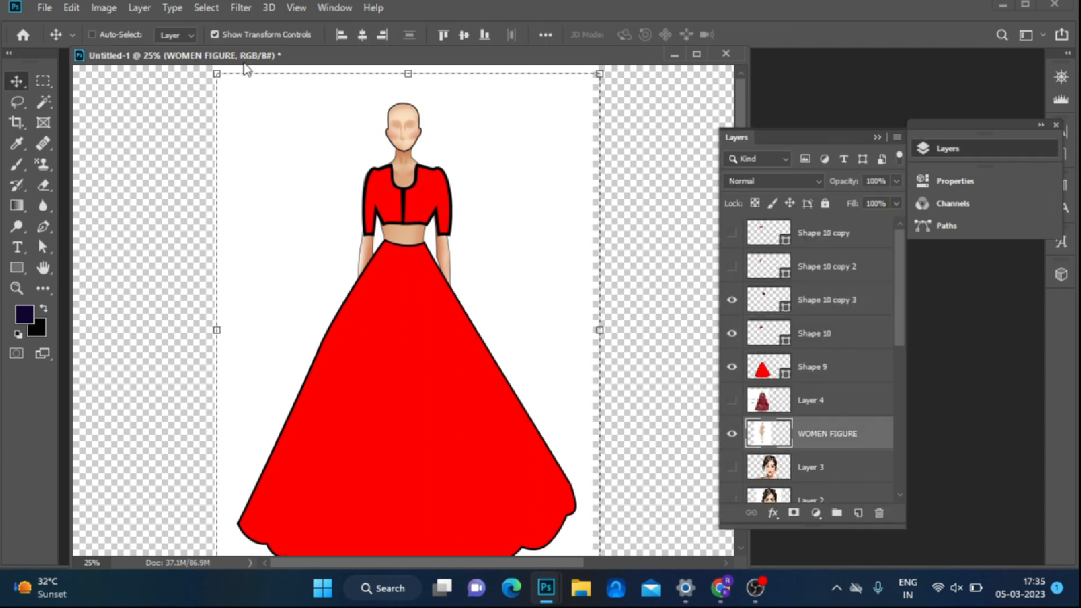
pyautogui.click(957, 149)
pyautogui.hotkey('ctrl', 't')
pyautogui.press('Escape')
# - Reshape the Shape 10 copy 3 bodice half by pulling its outer sleeve edge inward to fit the arm, about 249 px wide overall
pyautogui.click(990, 148)
pyautogui.click(833, 298)
pyautogui.click(44, 226)
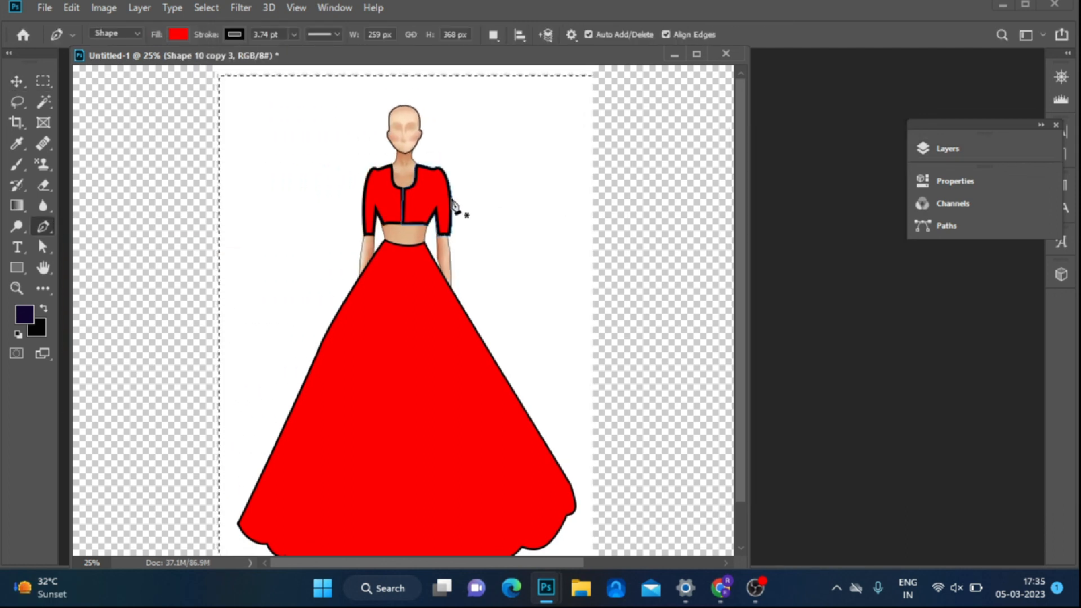
pyautogui.click(43, 246)
pyautogui.moveTo(452, 199); pyautogui.dragTo(447, 201)
pyautogui.click(434, 216)
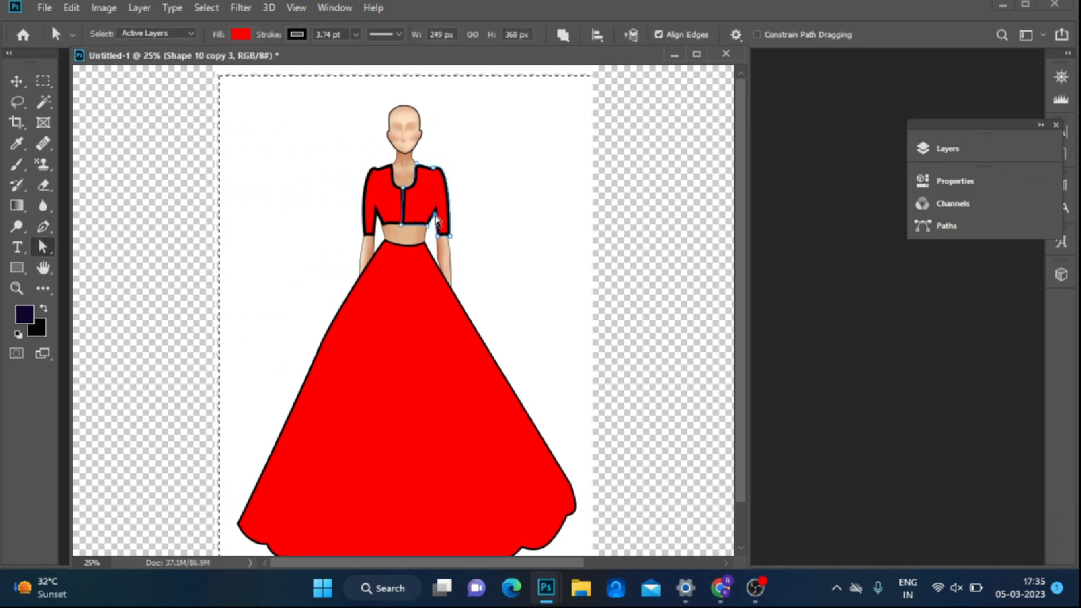
pyautogui.click(438, 235)
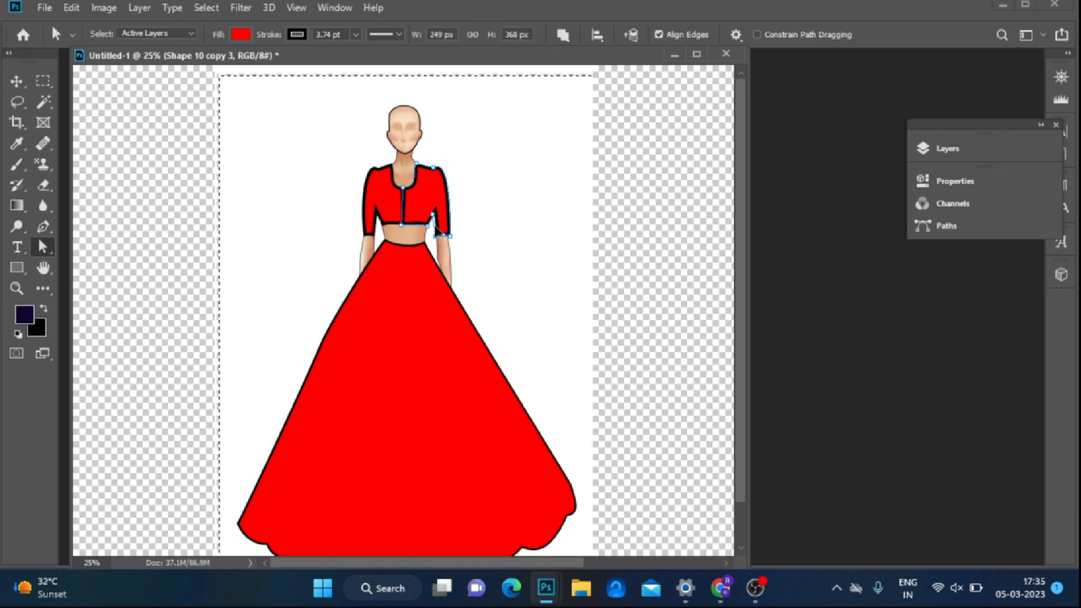
pyautogui.click(510, 230)
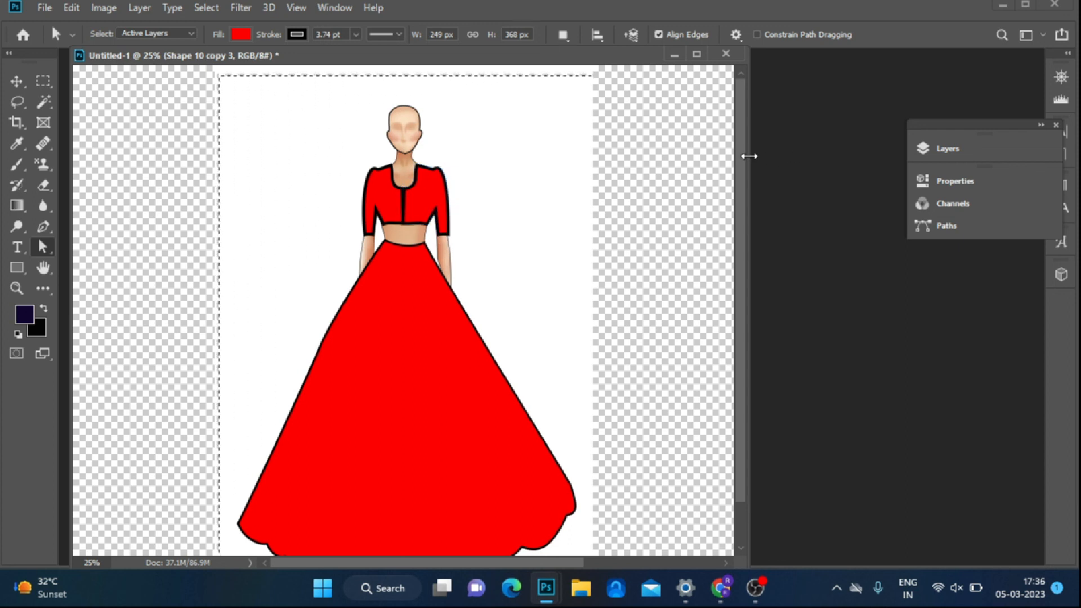
pyautogui.moveTo(743, 161); pyautogui.dragTo(743, 182)
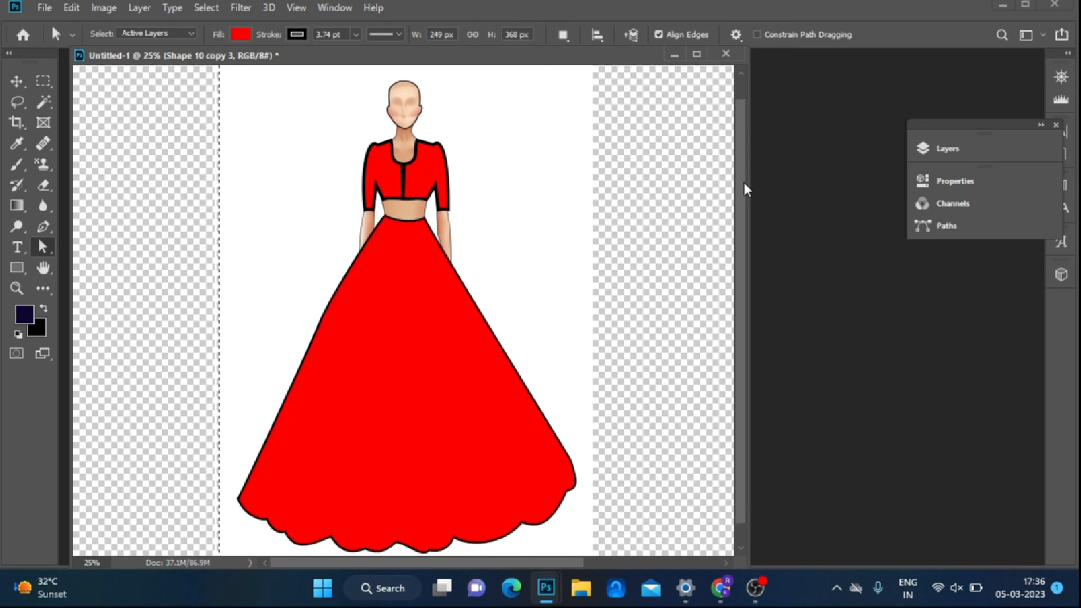
pyautogui.click(964, 158)
pyautogui.click(965, 158)
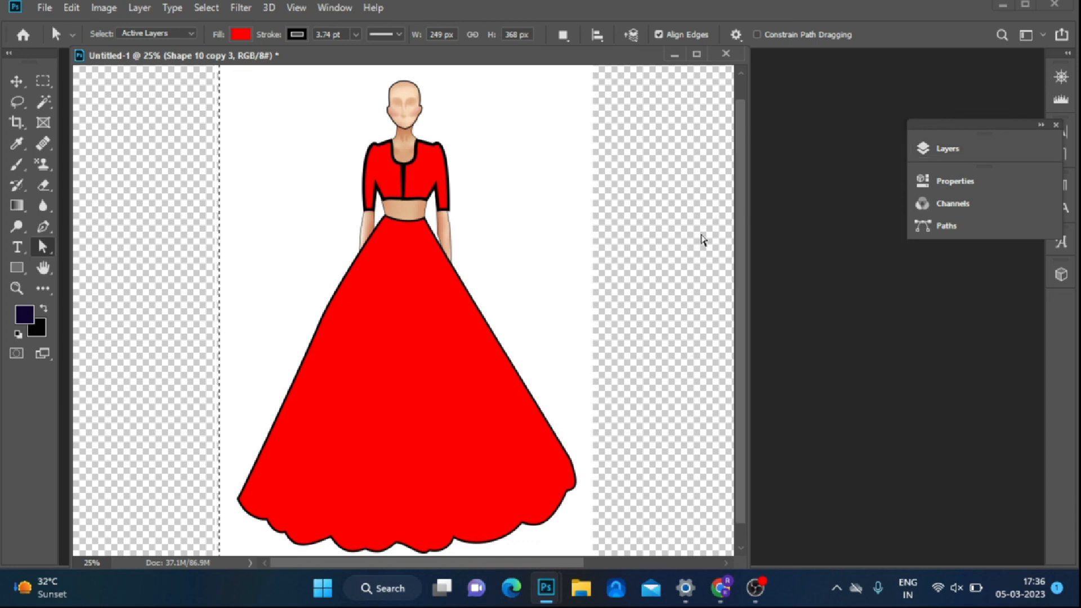